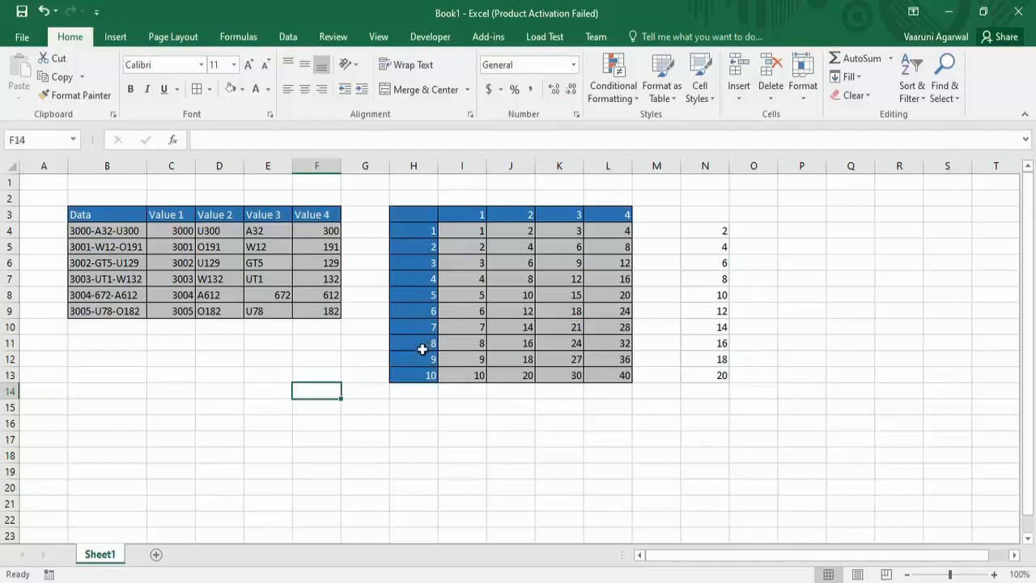
{"action": "left_click", "coordinate": [407, 451]}
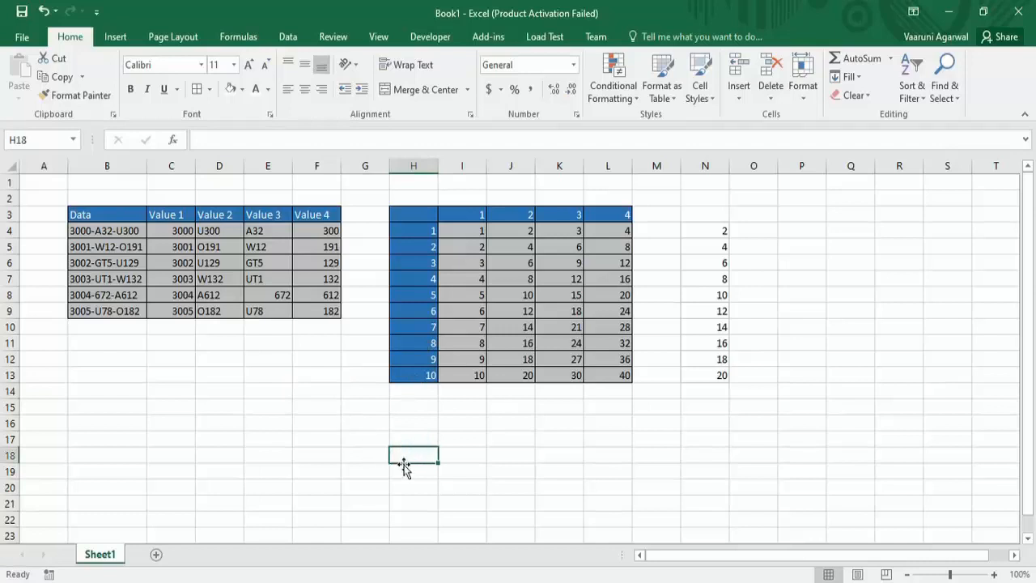
{"action": "left_click", "coordinate": [375, 461]}
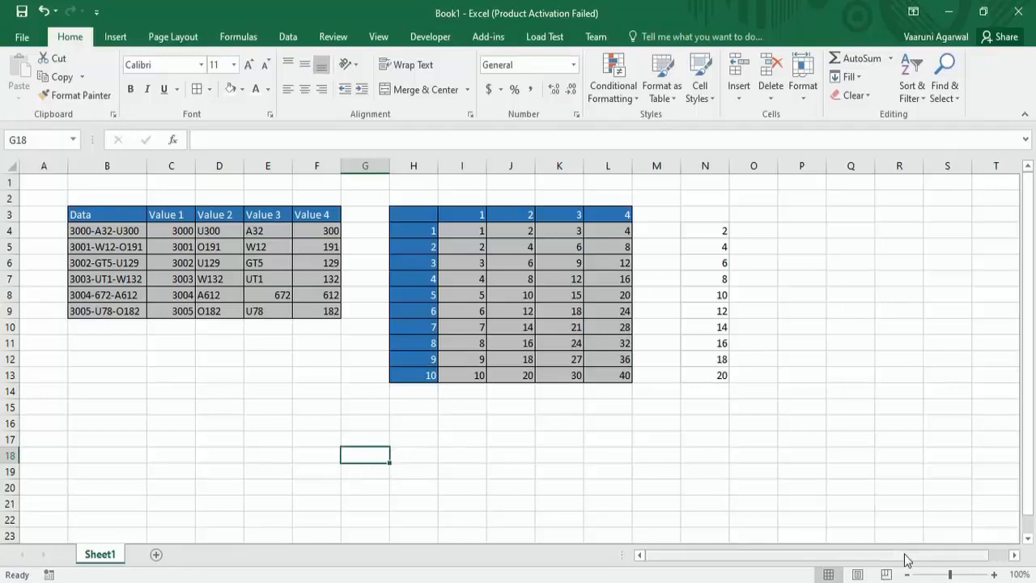
Examine the data table's Value 1 to Value 4 column headers at 160% zoom
{"action": "left_click_drag", "start_coordinate": [956, 576], "coordinate": [962, 575]}
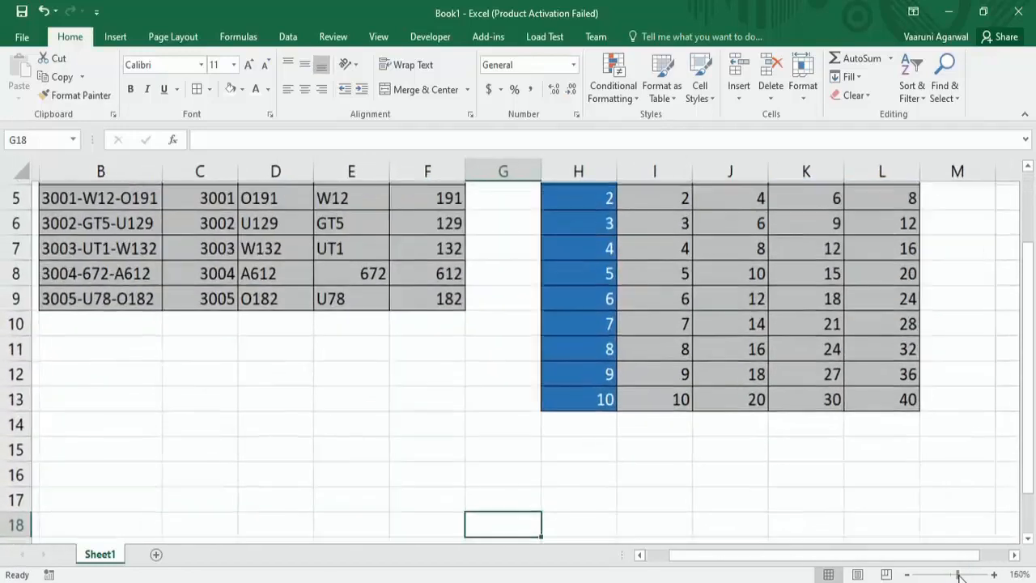
{"action": "left_click_drag", "start_coordinate": [491, 380], "coordinate": [518, 479]}
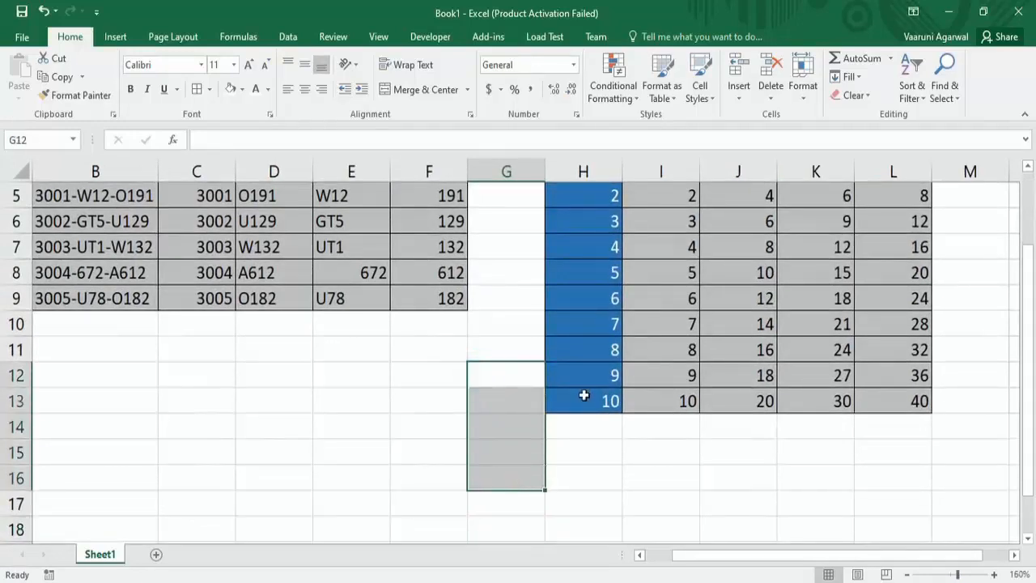
{"action": "left_click_drag", "start_coordinate": [1028, 319], "coordinate": [1013, 261]}
{"action": "left_click", "coordinate": [348, 429]}
{"action": "left_click", "coordinate": [209, 223]}
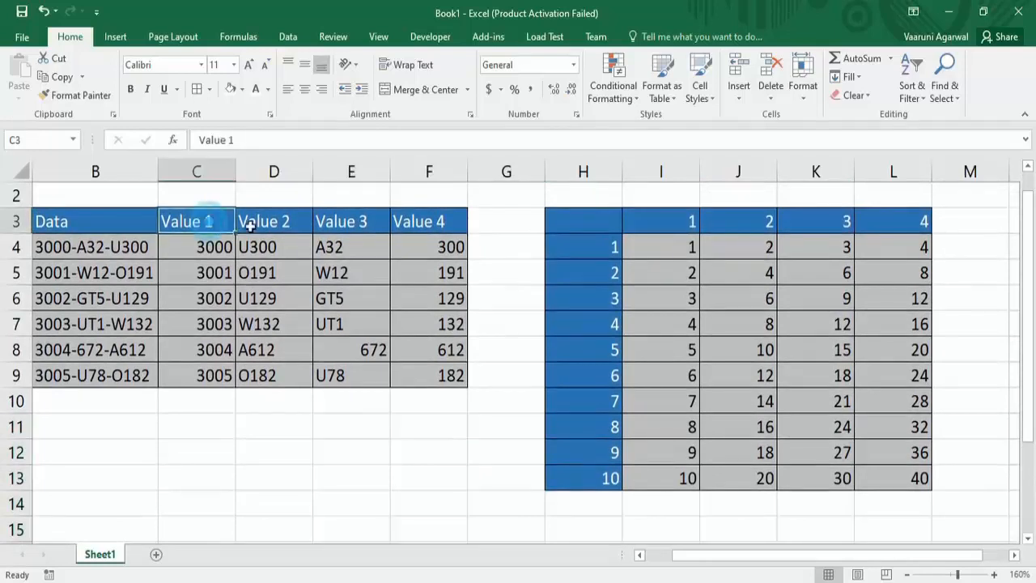
{"action": "left_click", "coordinate": [247, 225]}
{"action": "left_click", "coordinate": [345, 226]}
{"action": "left_click", "coordinate": [421, 220]}
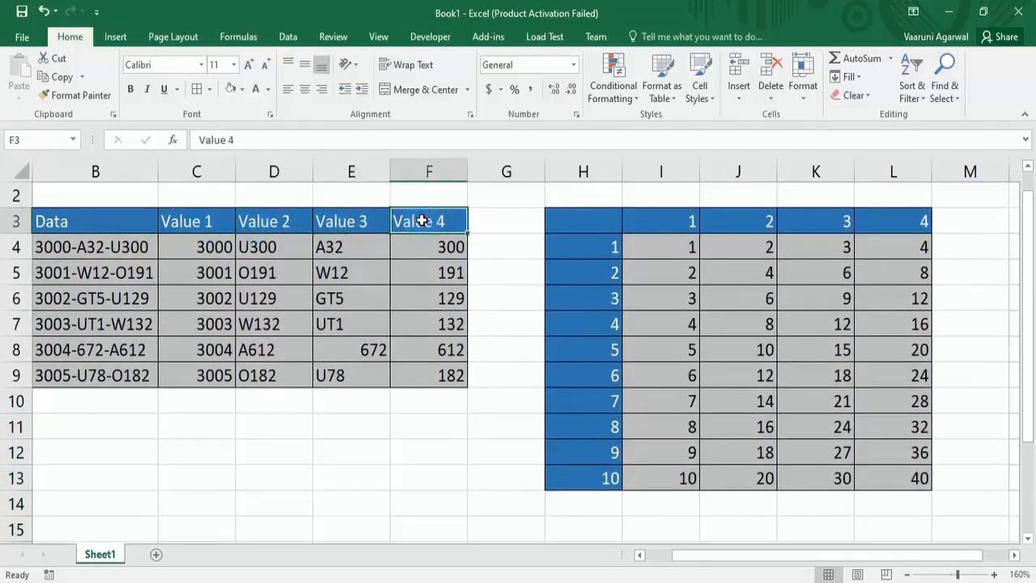
{"action": "left_click", "coordinate": [311, 459]}
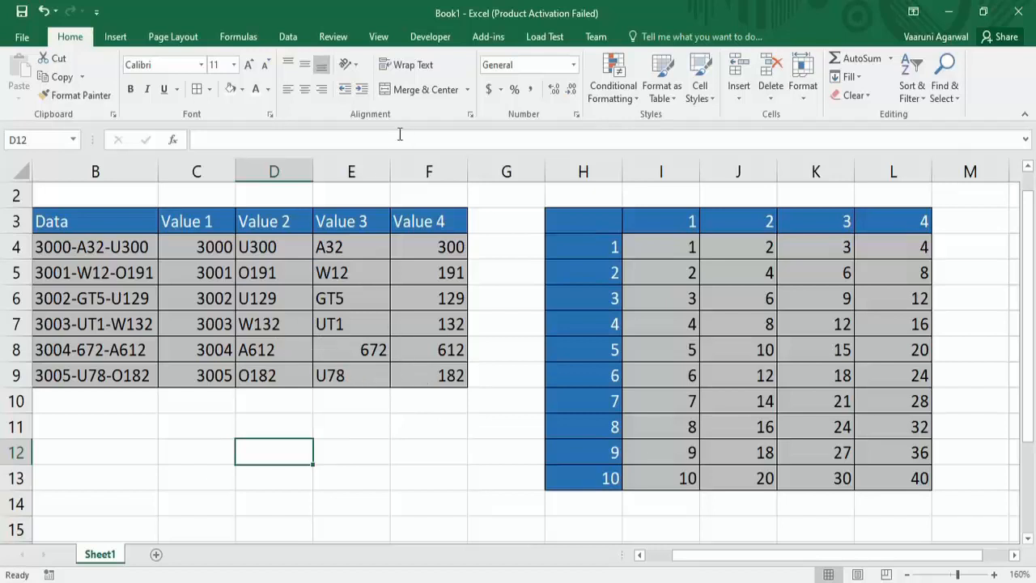
Narrow the Value 1 to Value 4 columns (C to F) and slightly widen the Data column B
{"action": "left_click_drag", "start_coordinate": [391, 168], "coordinate": [377, 167]}
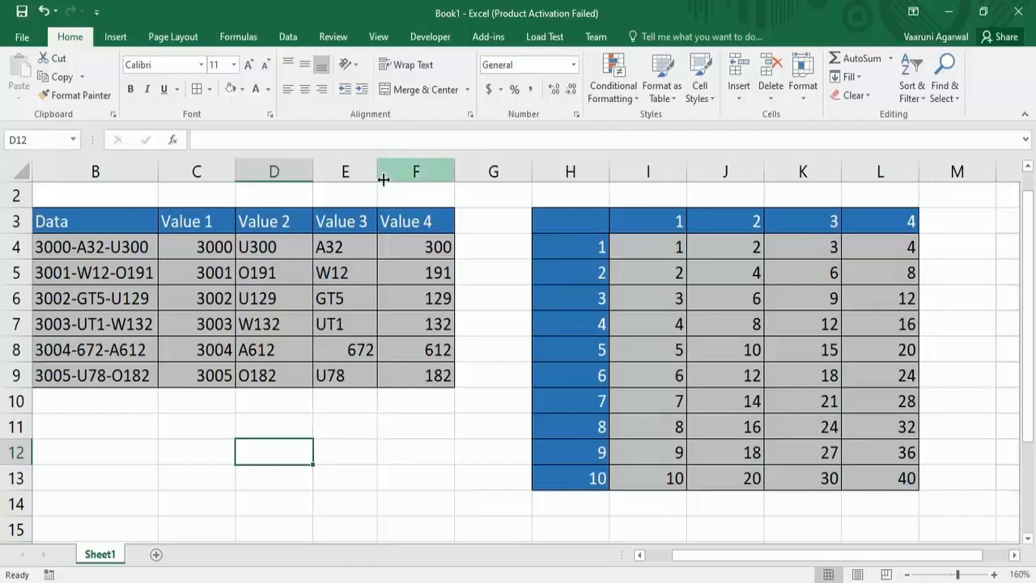
{"action": "left_click_drag", "start_coordinate": [453, 175], "coordinate": [440, 175]}
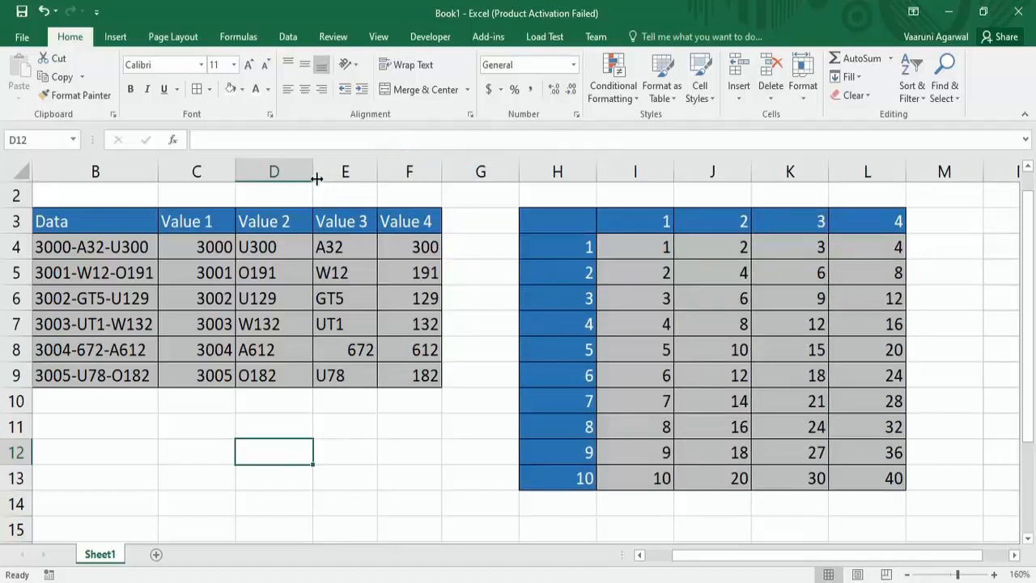
{"action": "left_click_drag", "start_coordinate": [314, 172], "coordinate": [300, 171]}
{"action": "left_click_drag", "start_coordinate": [235, 171], "coordinate": [226, 172]}
{"action": "left_click_drag", "start_coordinate": [157, 169], "coordinate": [159, 169]}
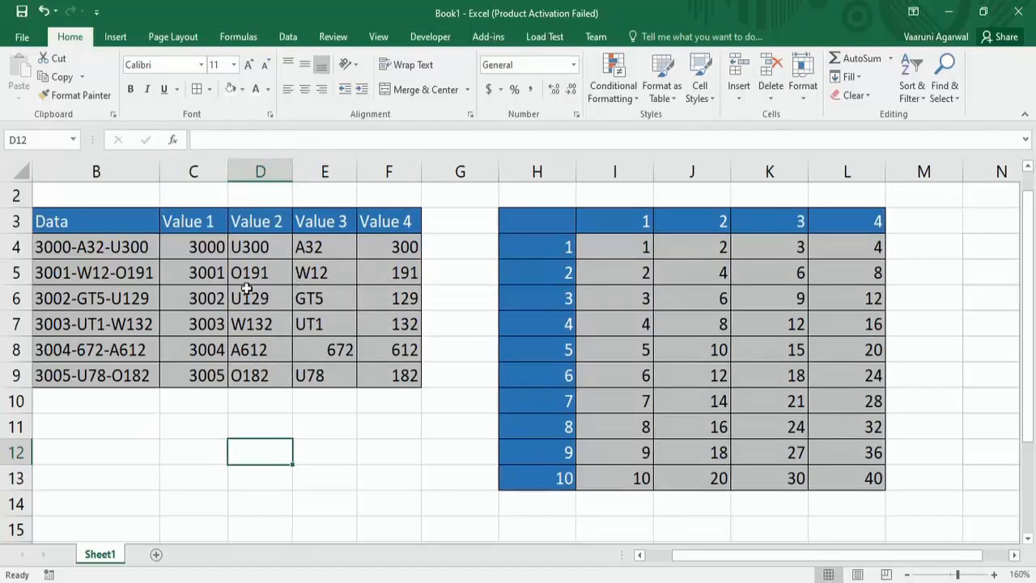
Clear the contents of C4:F9 under the Value 1 to Value 4 headers
{"action": "left_click_drag", "start_coordinate": [178, 247], "coordinate": [410, 374]}
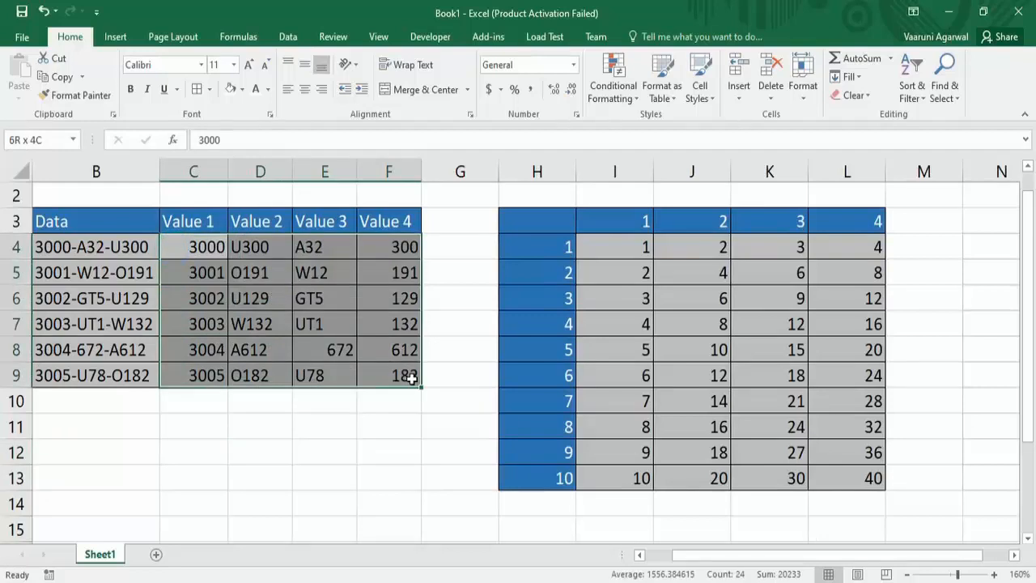
{"action": "right_click", "coordinate": [396, 369]}
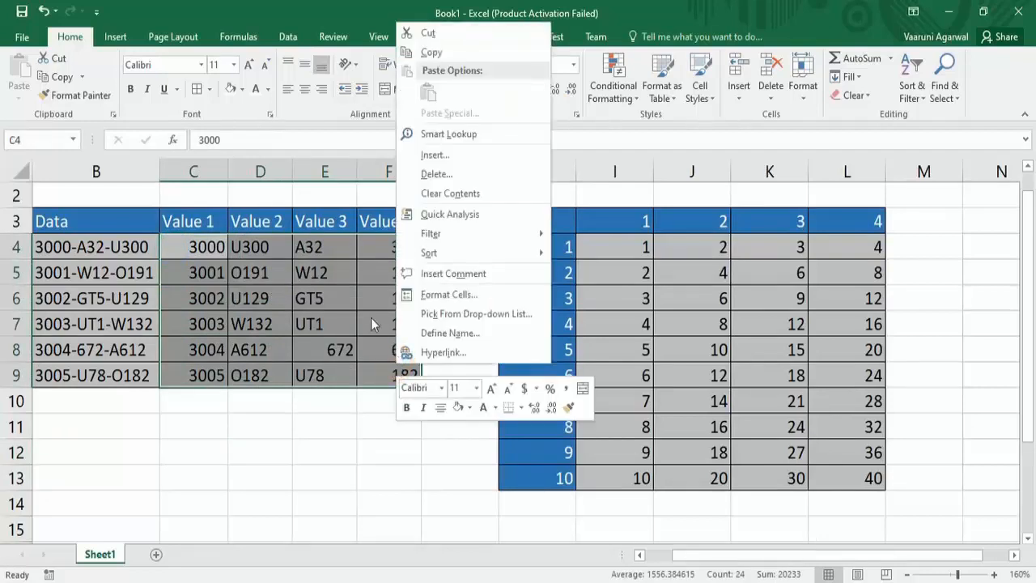
{"action": "left_click", "coordinate": [429, 193]}
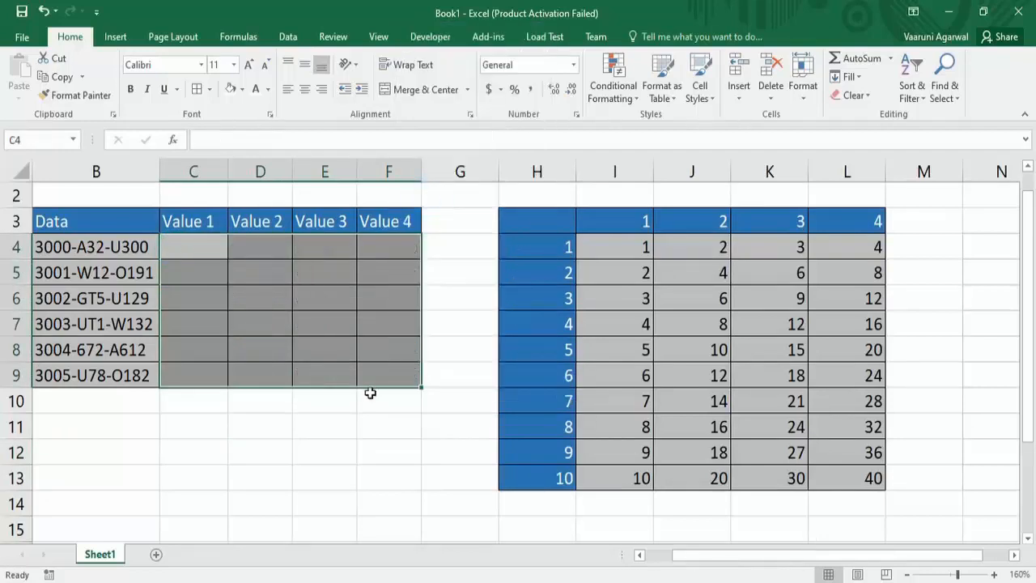
{"action": "left_click", "coordinate": [335, 452]}
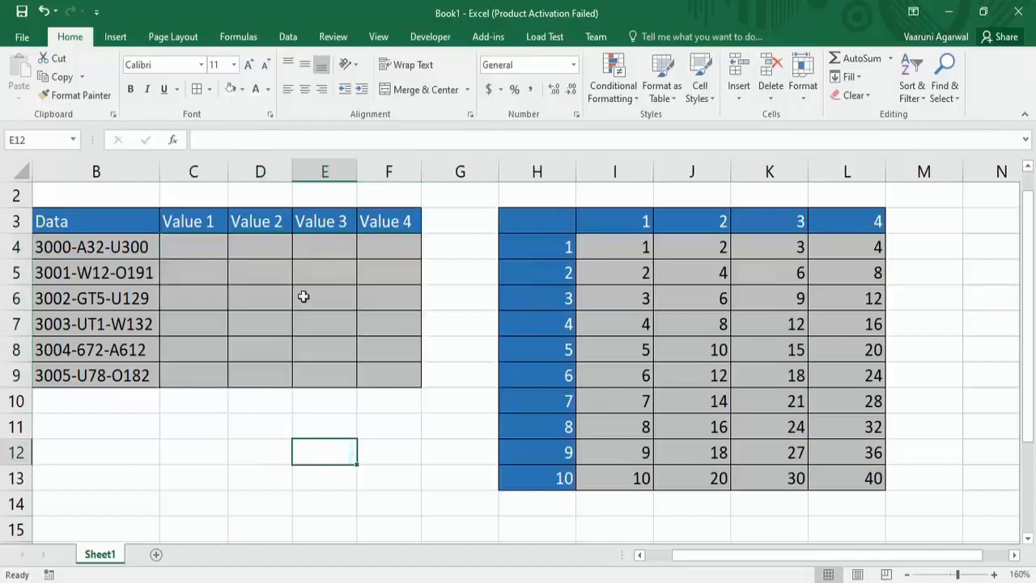
Enter 3000 in C4 as the Value 1 example extracted from the first data code
{"action": "left_click", "coordinate": [204, 246]}
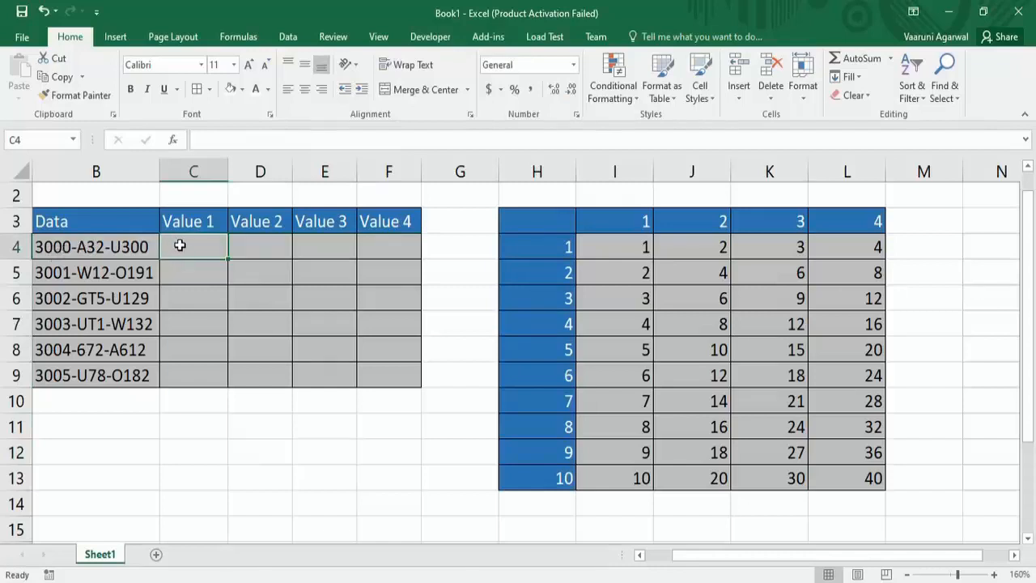
{"action": "double_click", "coordinate": [183, 246]}
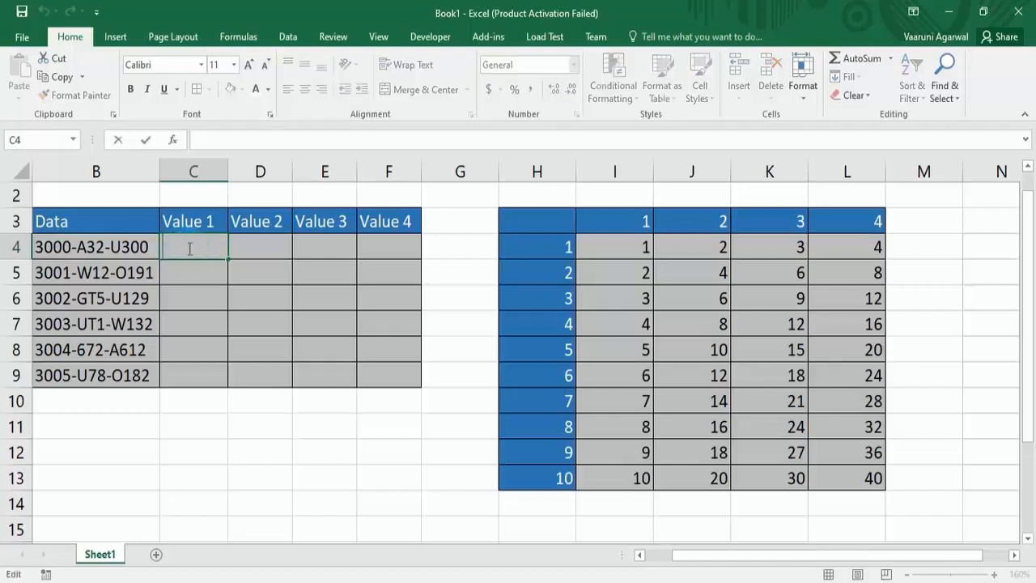
{"action": "type", "text": "3000"}
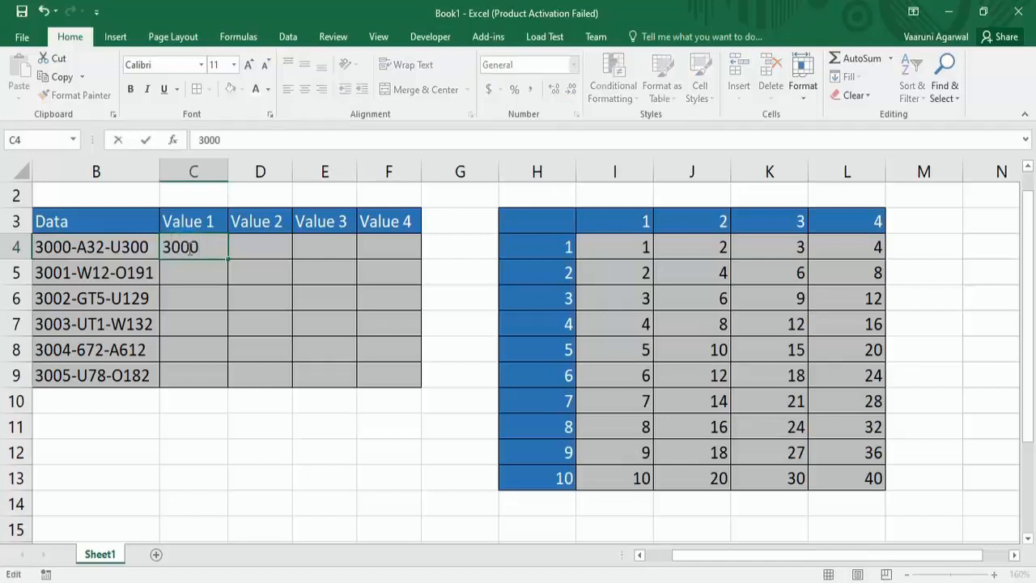
{"action": "key", "text": "Return"}
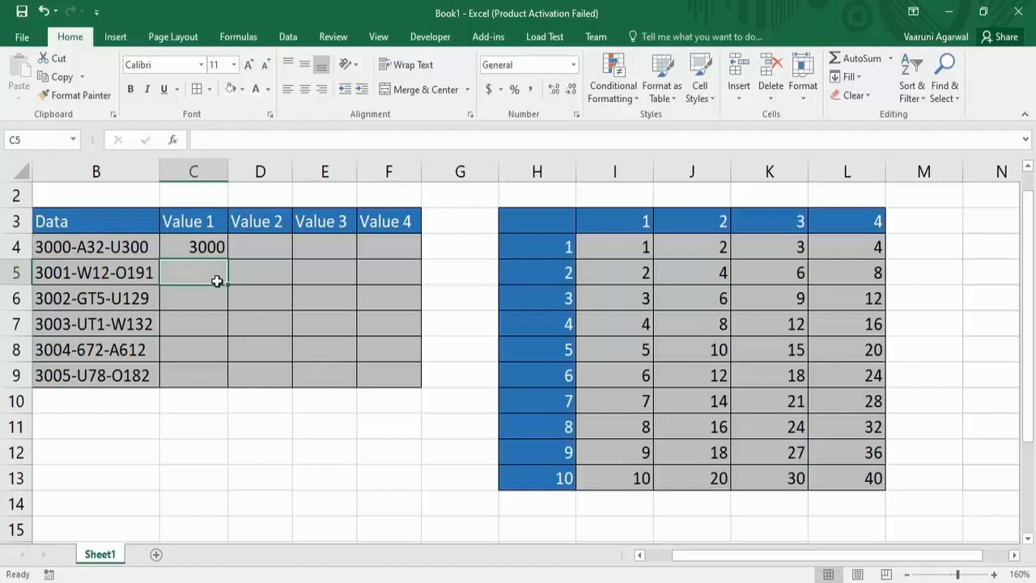
Flash Fill C5:C9 with the remaining Value 1 entries following the example in C4
{"action": "left_click_drag", "start_coordinate": [211, 275], "coordinate": [208, 375]}
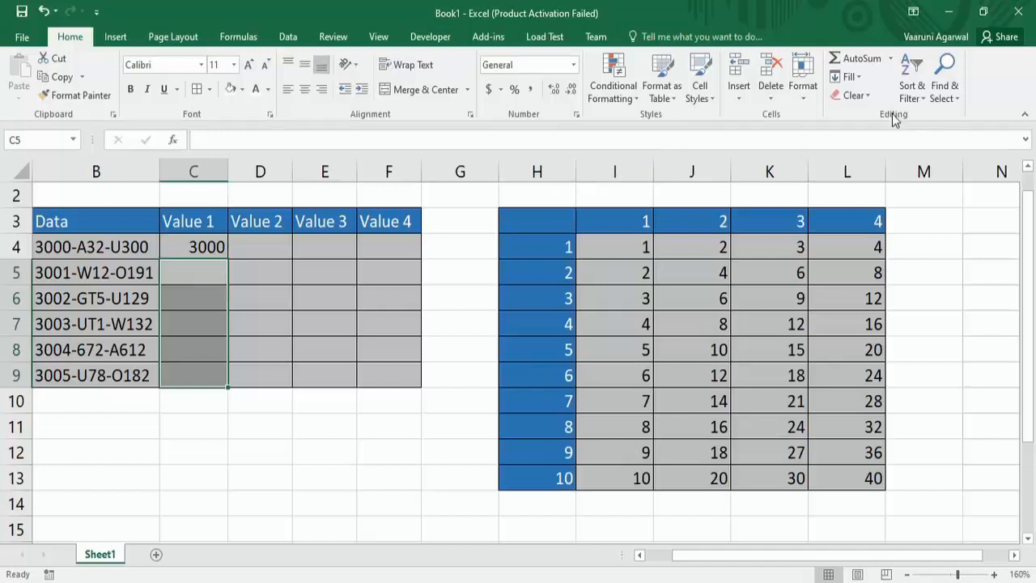
{"action": "left_click", "coordinate": [857, 77]}
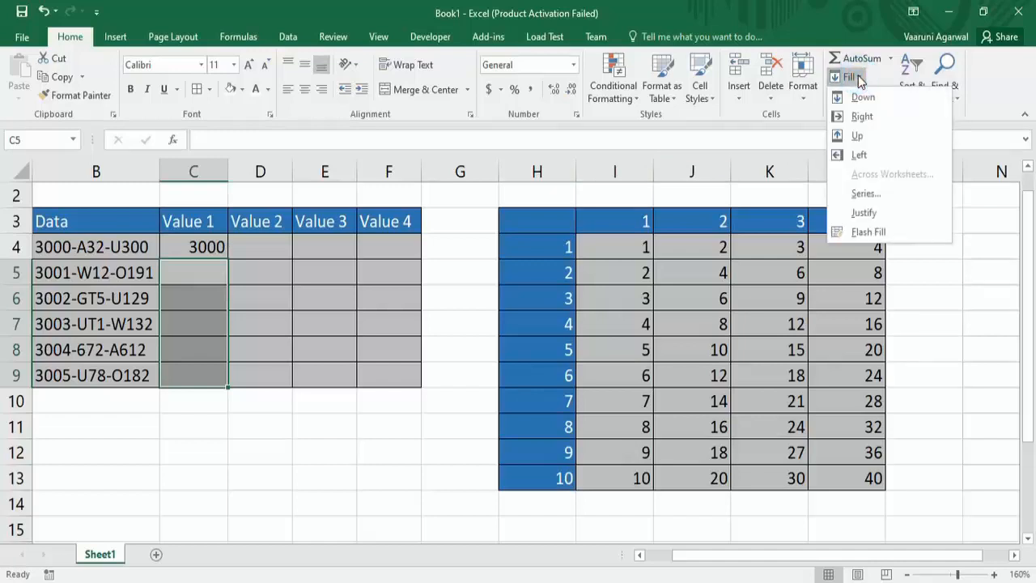
{"action": "left_click", "coordinate": [866, 232]}
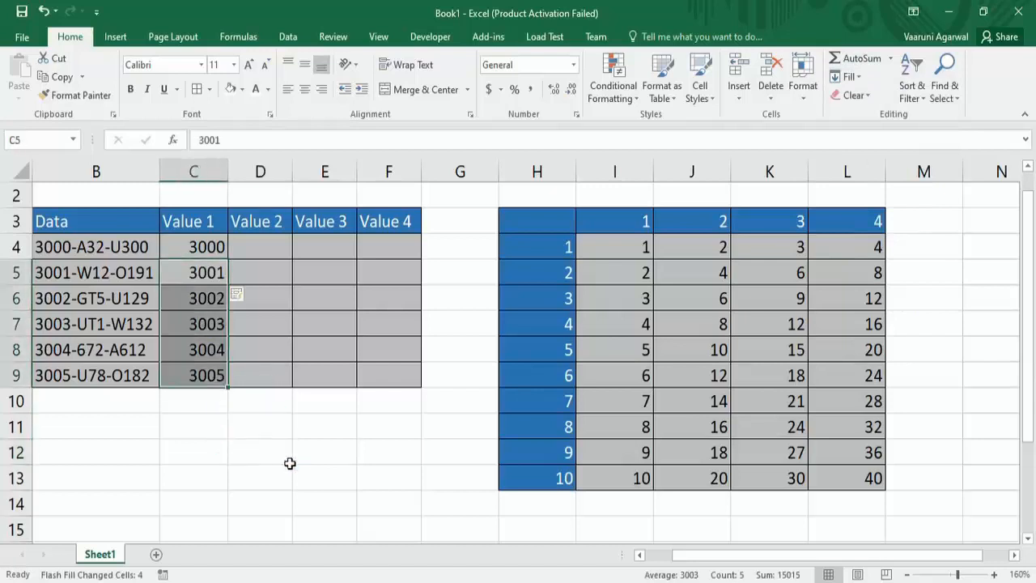
{"action": "left_click", "coordinate": [282, 454]}
{"action": "left_click", "coordinate": [283, 454]}
{"action": "left_click", "coordinate": [283, 455]}
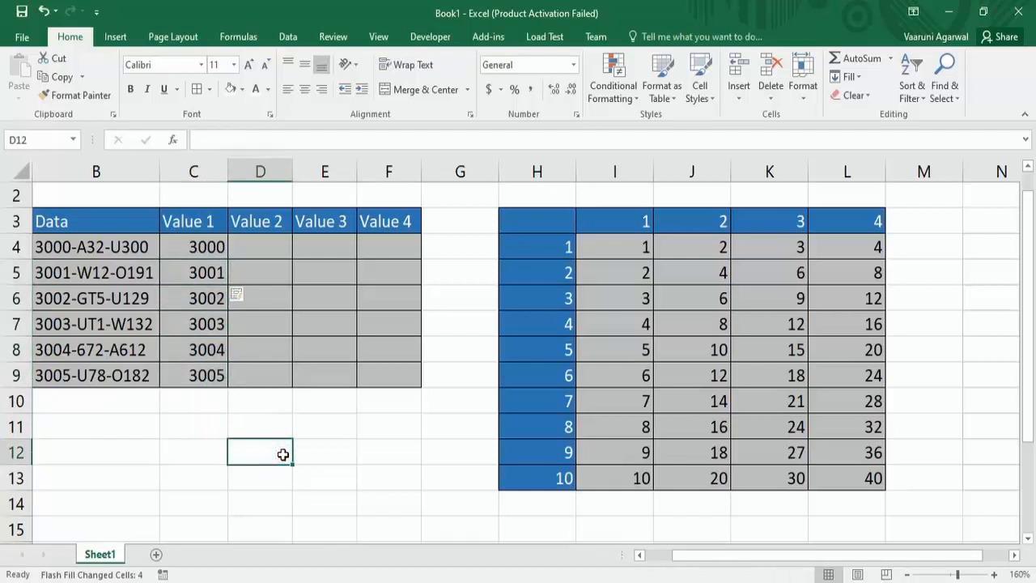
Enter U300 in D4 as the Value 2 example, using a capital U
{"action": "left_click", "coordinate": [272, 251]}
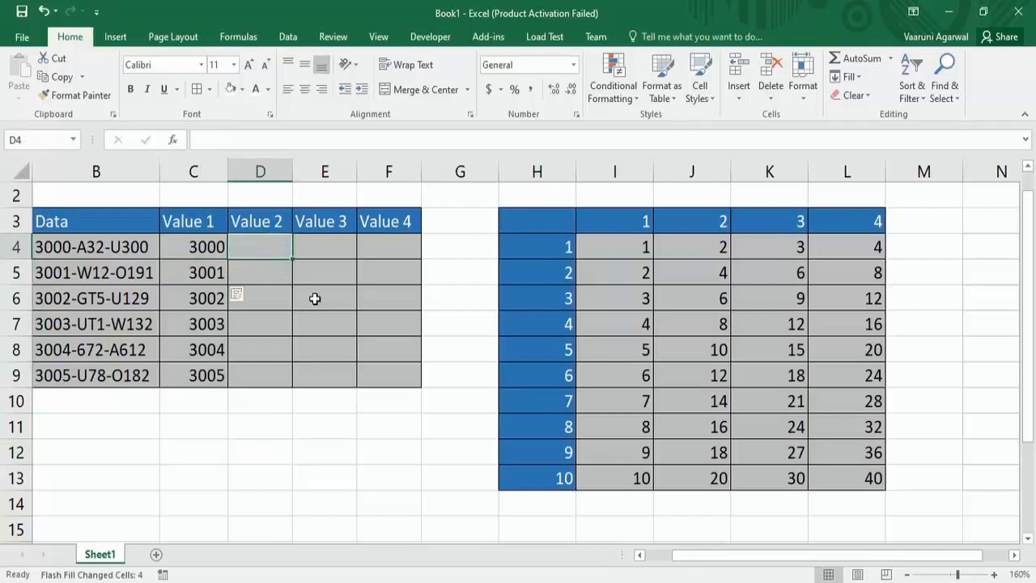
{"action": "type", "text": "u3"}
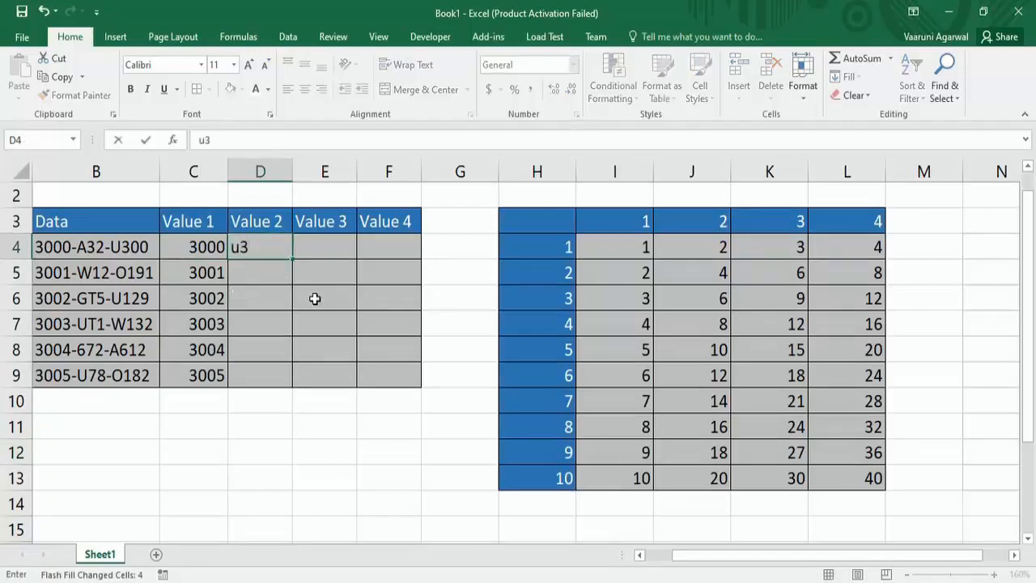
{"action": "key", "text": "BackSpace"}
{"action": "key", "text": "BackSpace"}
{"action": "type", "text": "U300"}
{"action": "left_click", "coordinate": [298, 278]}
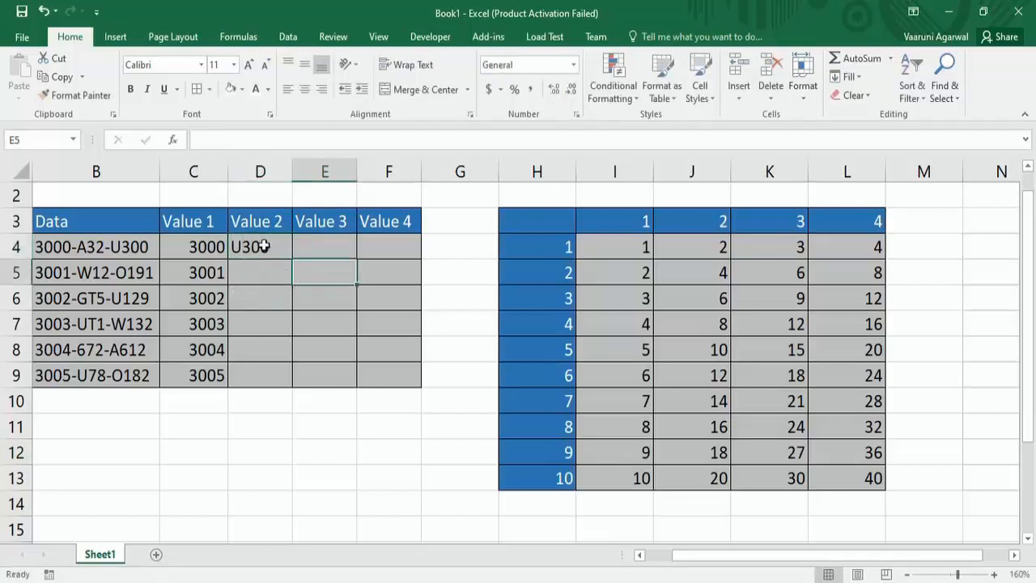
Flash Fill the Value 2 column over D4:D9 from the example in D4
{"action": "left_click_drag", "start_coordinate": [267, 243], "coordinate": [268, 376]}
{"action": "left_click", "coordinate": [848, 77]}
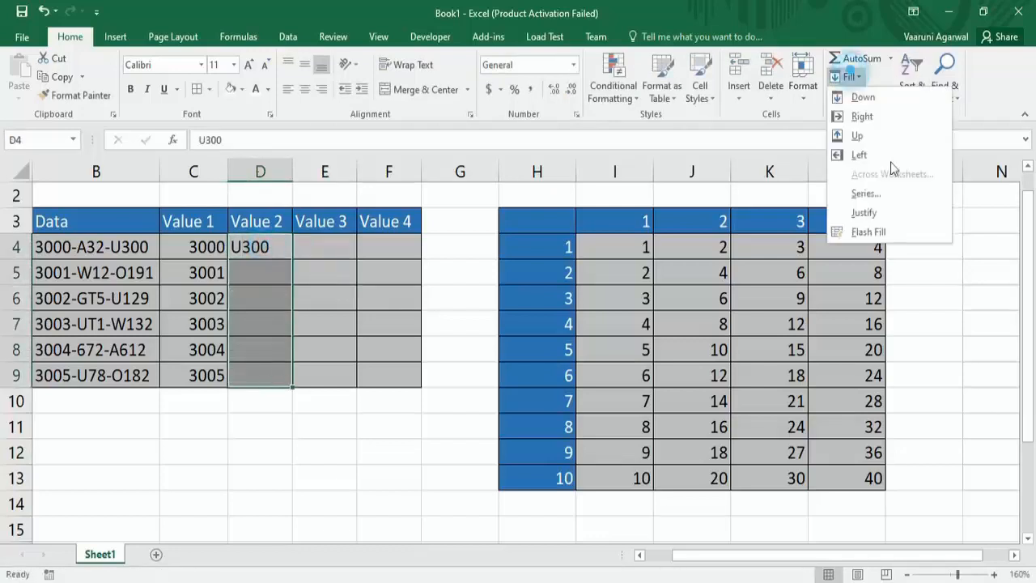
{"action": "left_click", "coordinate": [876, 236]}
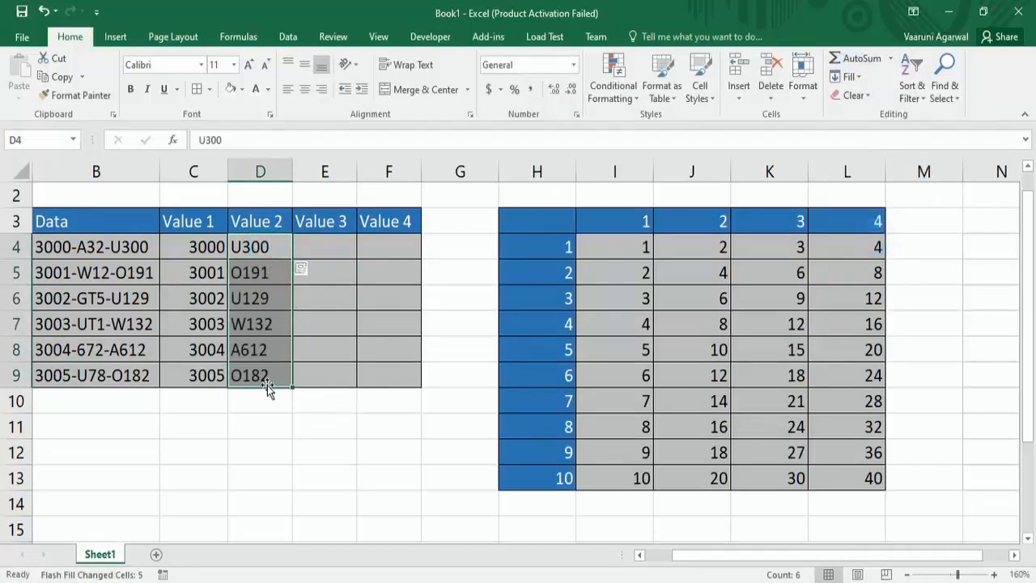
Enter A32 in E4 as the Value 3 example from the middle of the first code
{"action": "left_click", "coordinate": [332, 248]}
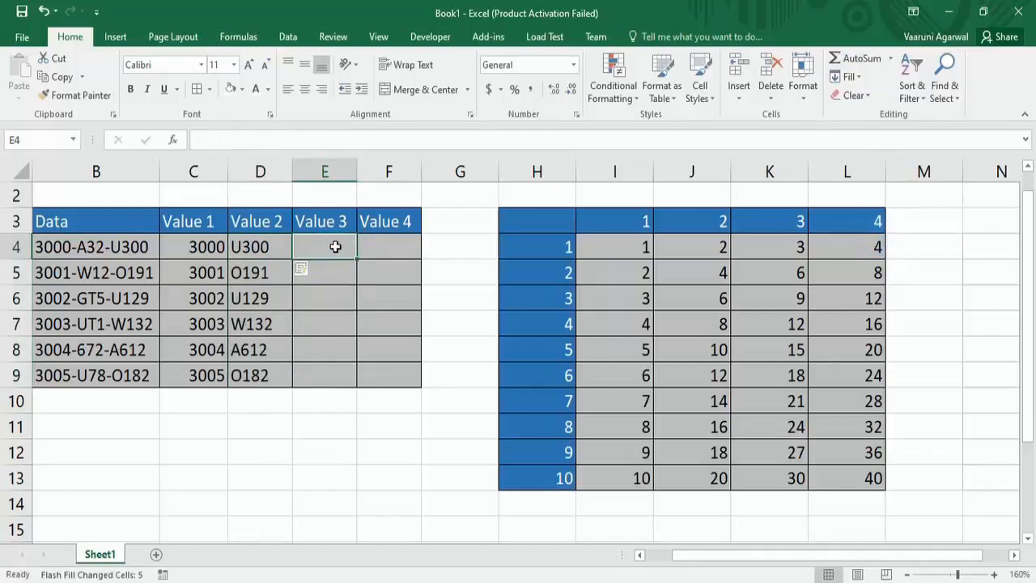
{"action": "type", "text": "A"}
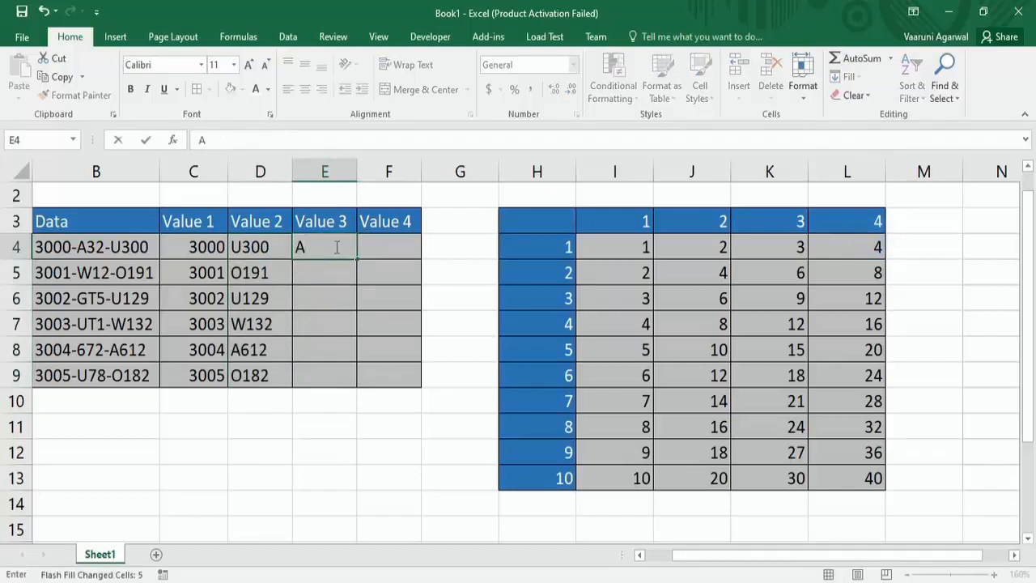
{"action": "type", "text": "32"}
{"action": "left_click", "coordinate": [370, 245]}
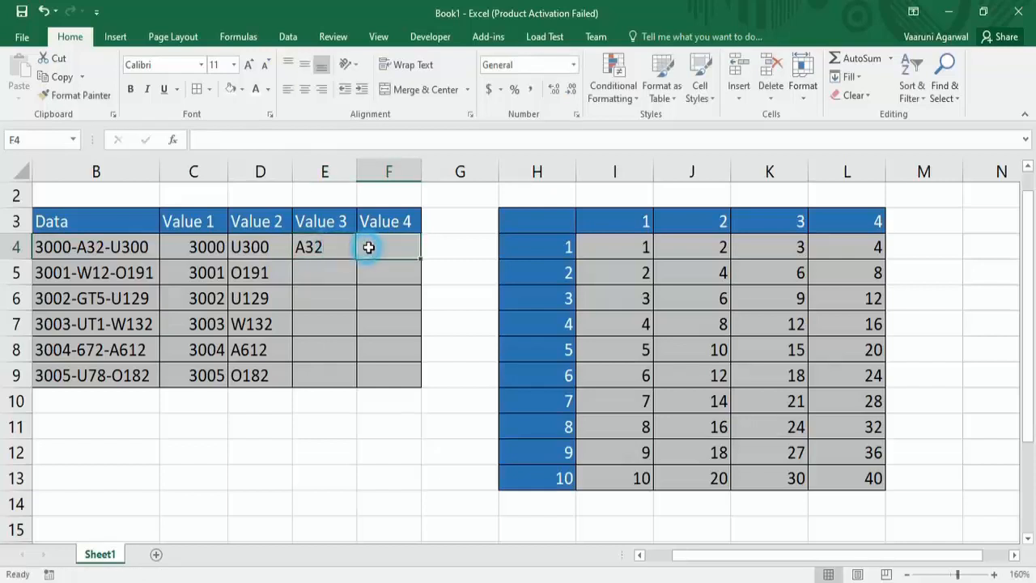
Flash Fill the Value 3 column over E4:E9 and center its entries horizontally
{"action": "left_click_drag", "start_coordinate": [336, 251], "coordinate": [336, 376]}
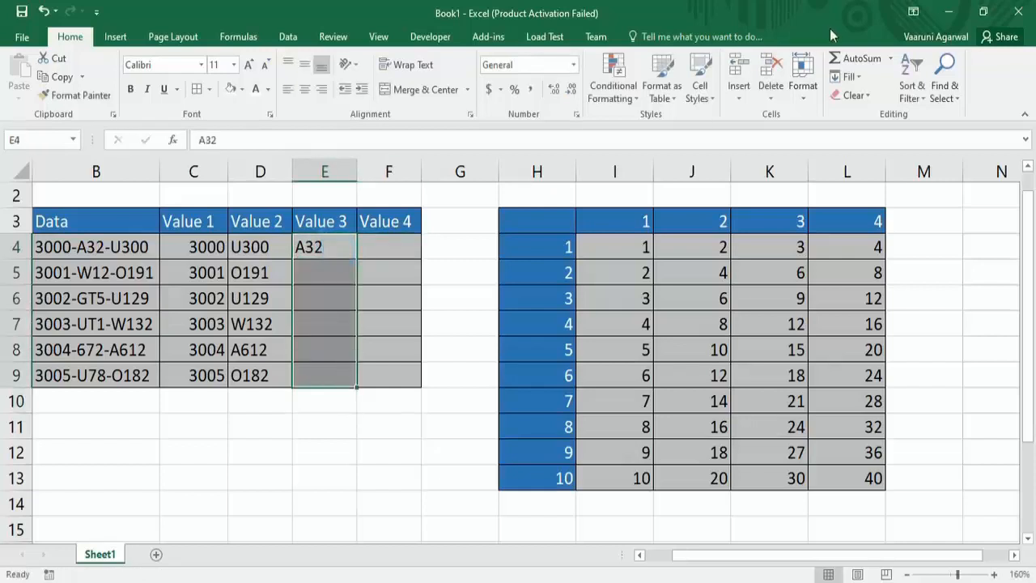
{"action": "left_click", "coordinate": [845, 76]}
{"action": "left_click", "coordinate": [888, 232]}
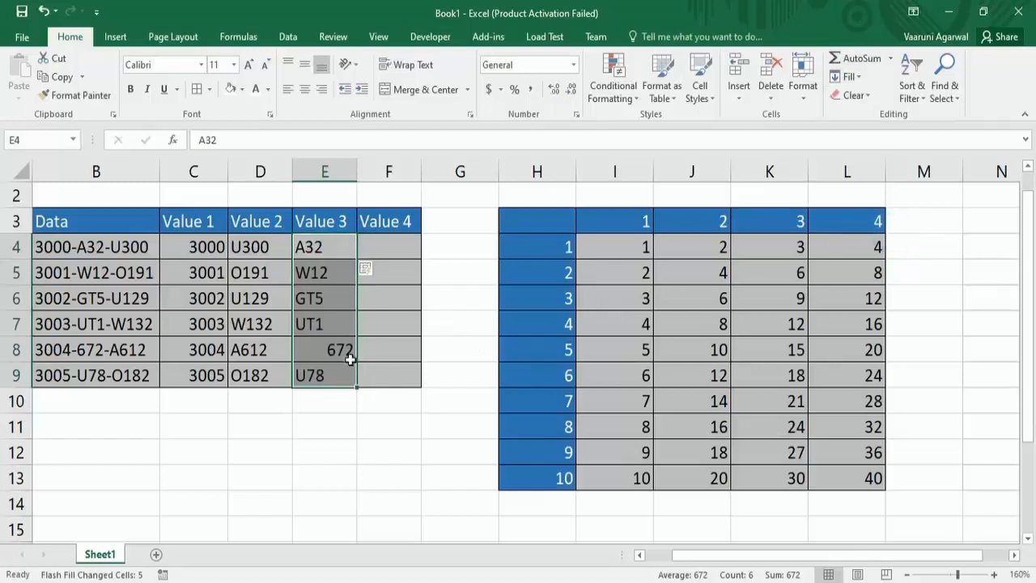
{"action": "left_click", "coordinate": [304, 89]}
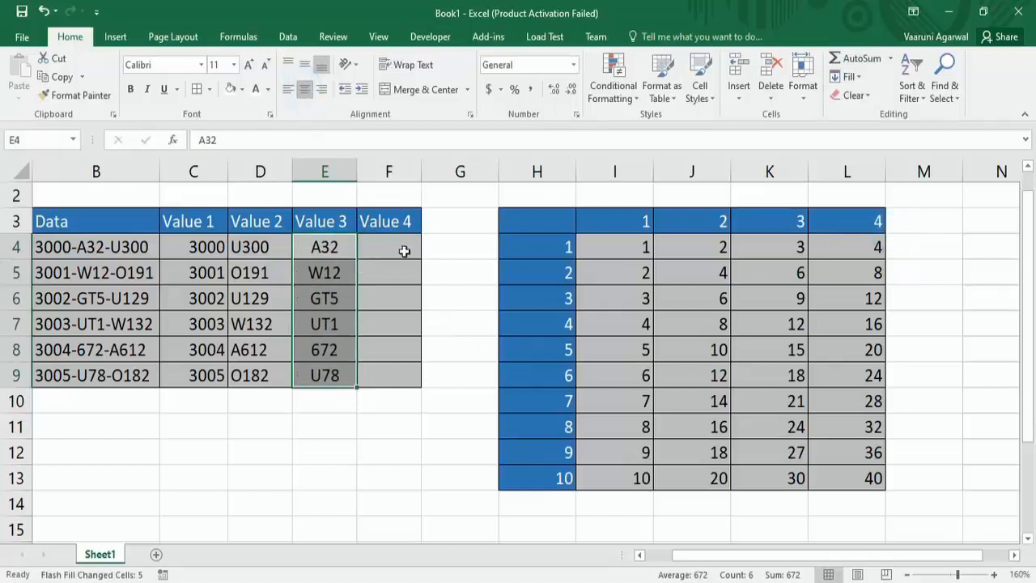
Enter 300 in F4 as the Value 4 example, using only the digits that end the first code
{"action": "left_click", "coordinate": [404, 251]}
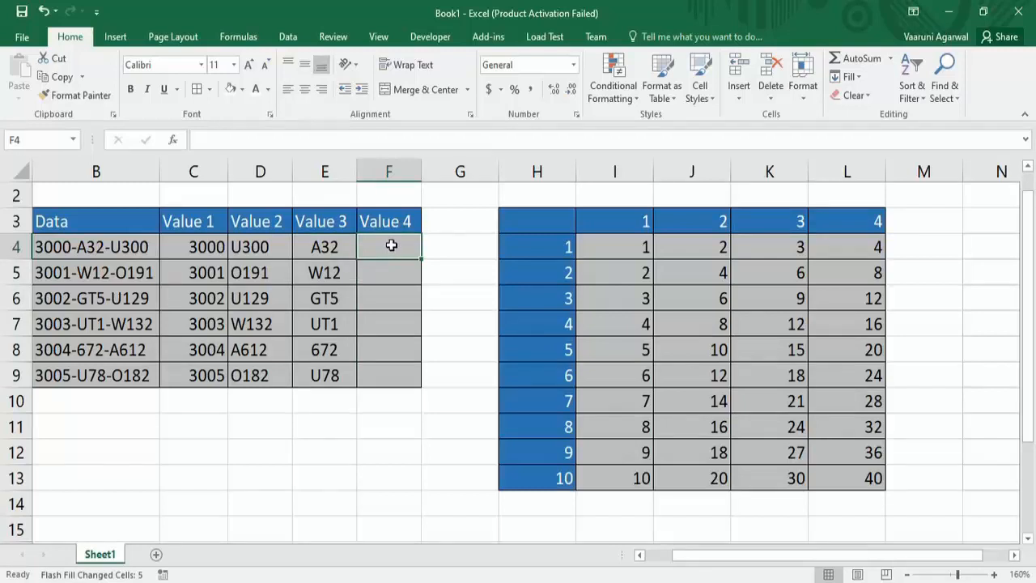
{"action": "type", "text": "300"}
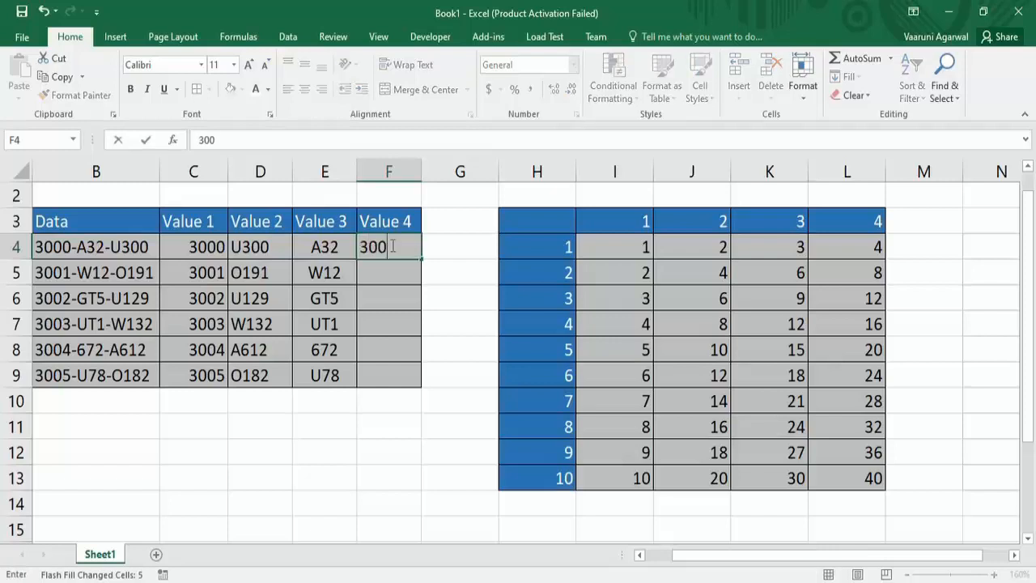
{"action": "left_click", "coordinate": [458, 256]}
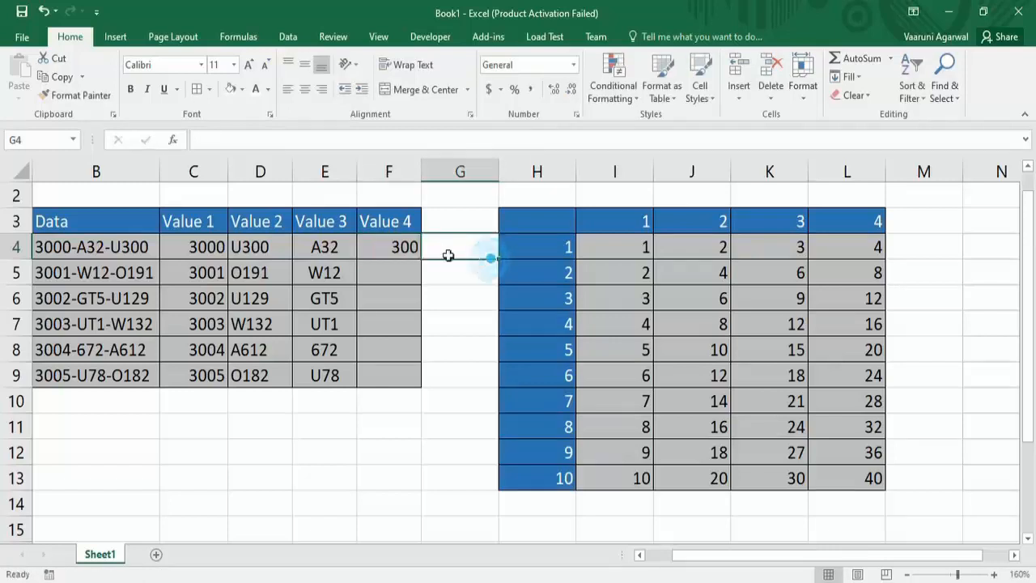
Try to Flash Fill the Value 4 column over F4:F9 from the single example in F4, and undo the fill
{"action": "left_click", "coordinate": [411, 247]}
{"action": "left_click_drag", "start_coordinate": [411, 247], "coordinate": [394, 375]}
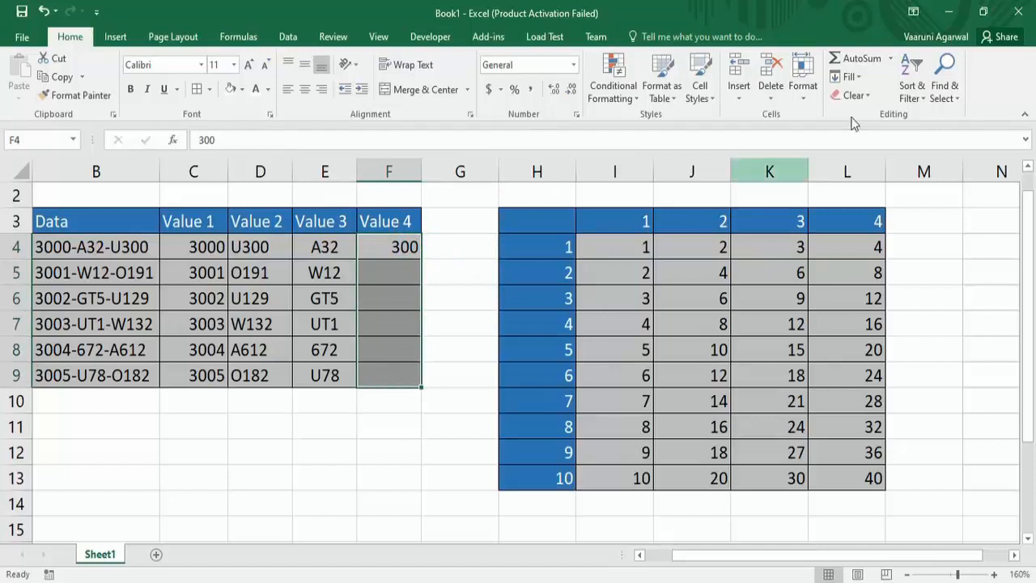
{"action": "left_click", "coordinate": [848, 76]}
{"action": "left_click", "coordinate": [881, 232]}
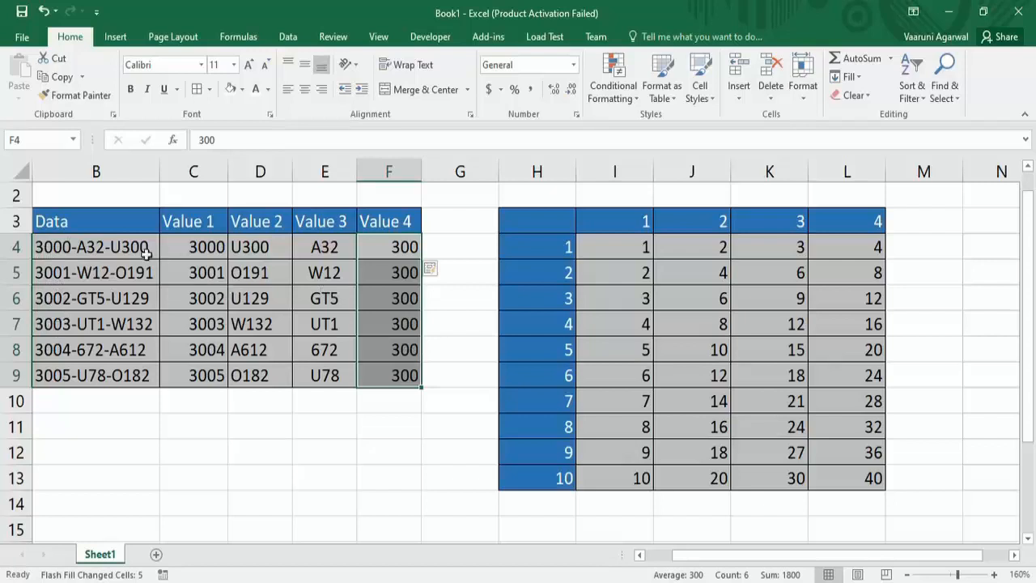
{"action": "left_click", "coordinate": [437, 309]}
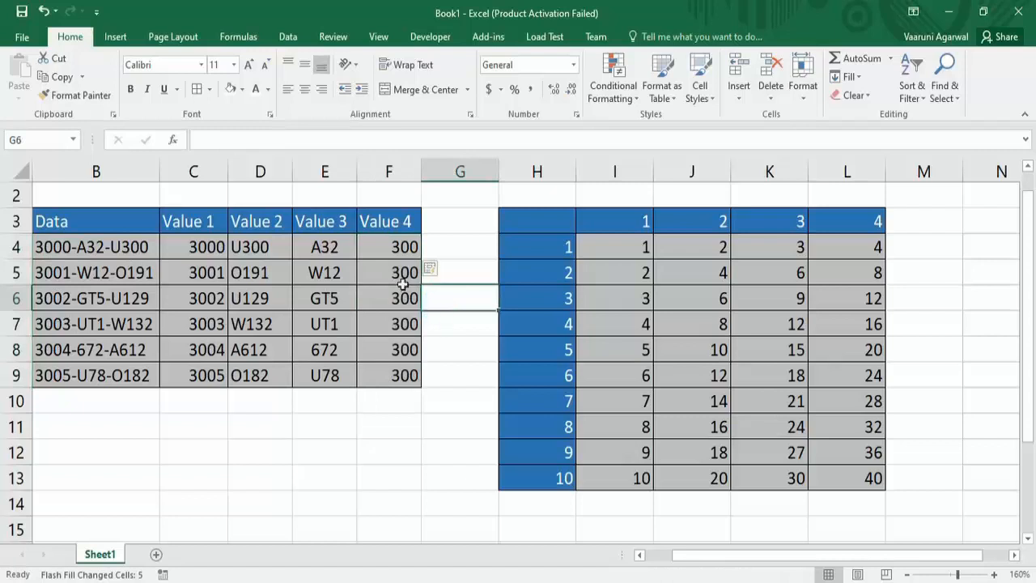
{"action": "key", "text": "ctrl+z"}
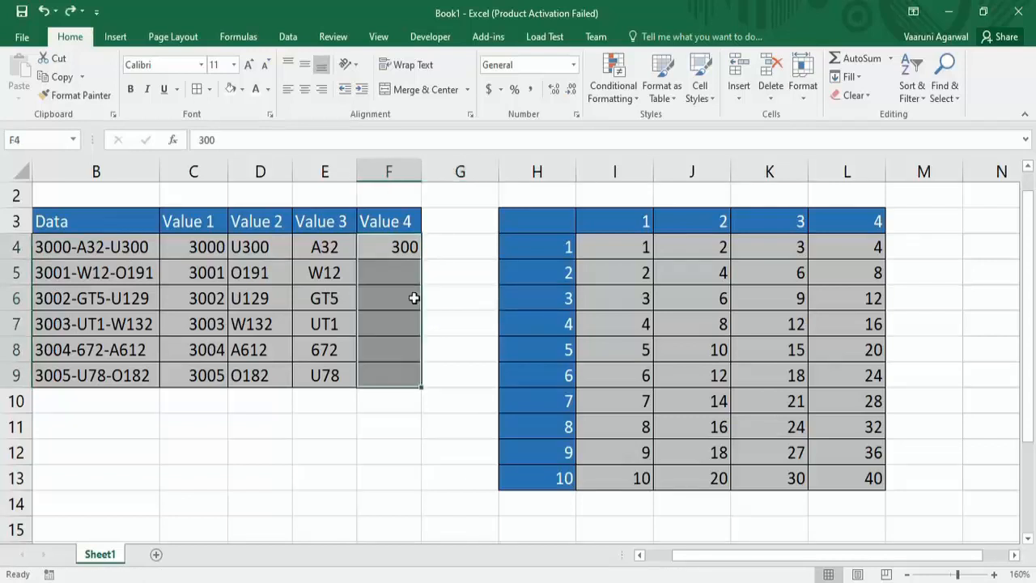
Enter 191 in F5 as a second Value 4 example from the end of the second code
{"action": "left_click", "coordinate": [432, 294]}
{"action": "left_click", "coordinate": [398, 263]}
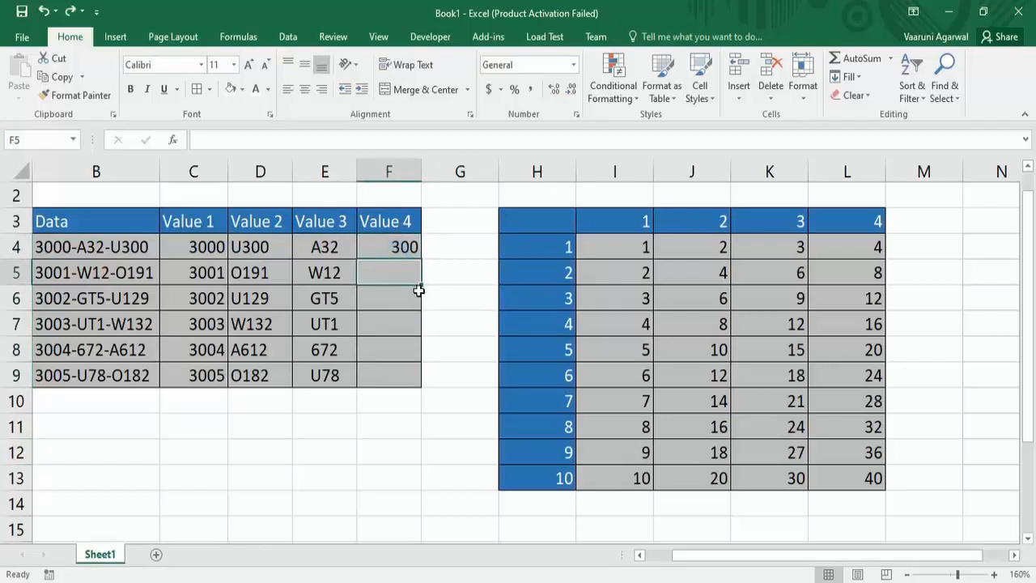
{"action": "type", "text": "191"}
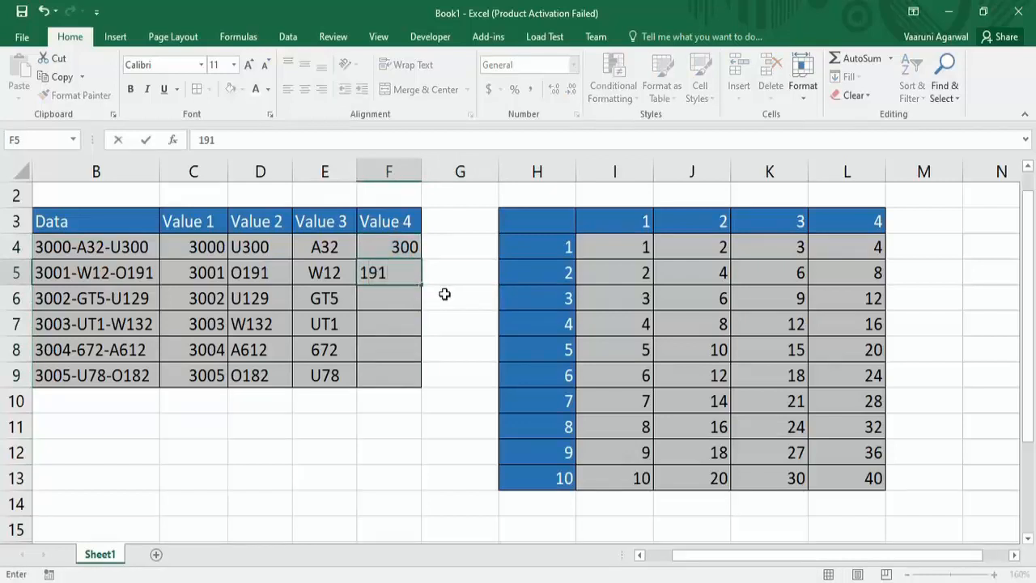
{"action": "left_click", "coordinate": [445, 293]}
Flash Fill the Value 4 column over F4:F9 from the two examples in F4 and F5
{"action": "left_click_drag", "start_coordinate": [405, 249], "coordinate": [401, 382]}
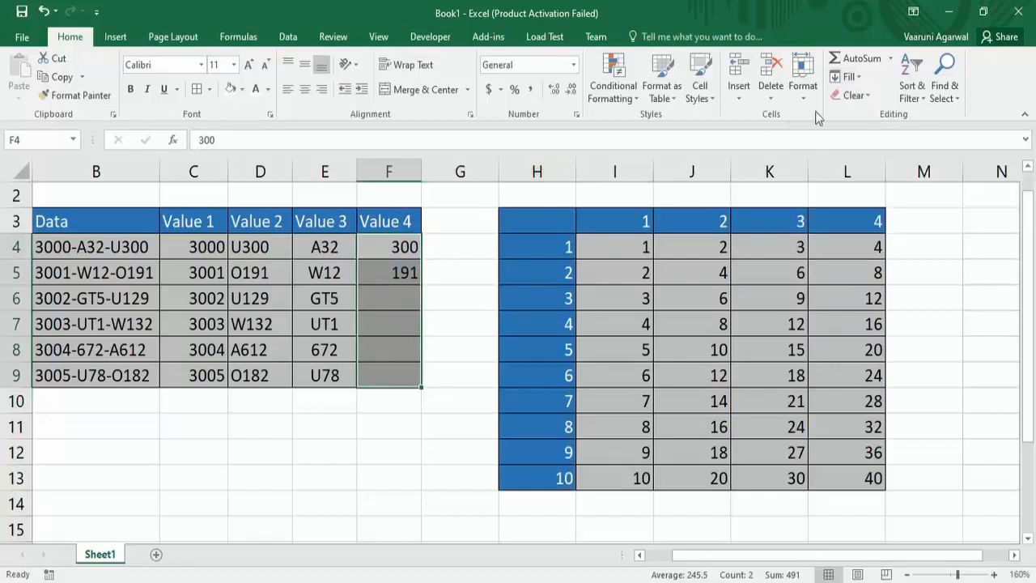
{"action": "left_click", "coordinate": [851, 78]}
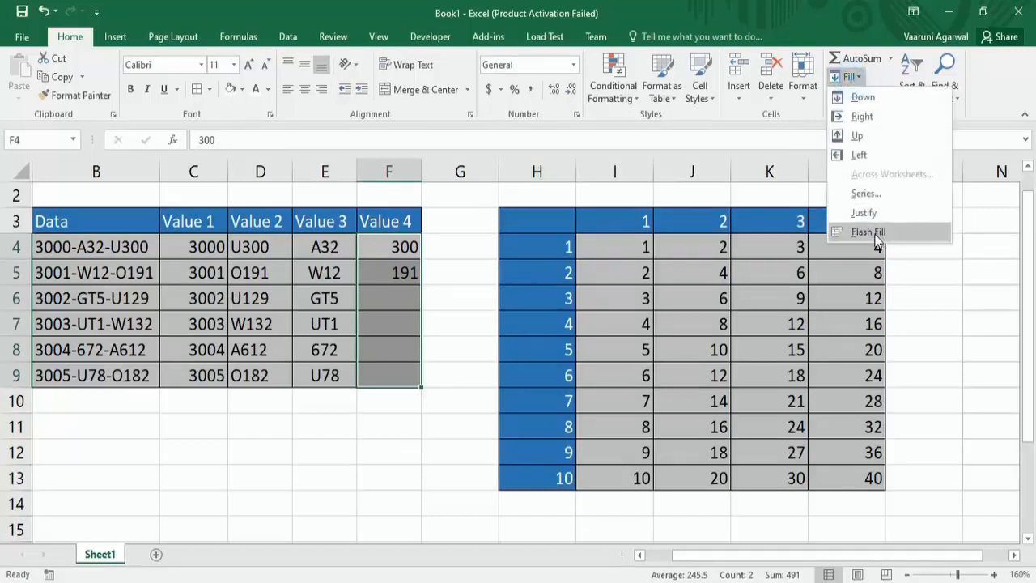
{"action": "left_click", "coordinate": [876, 234]}
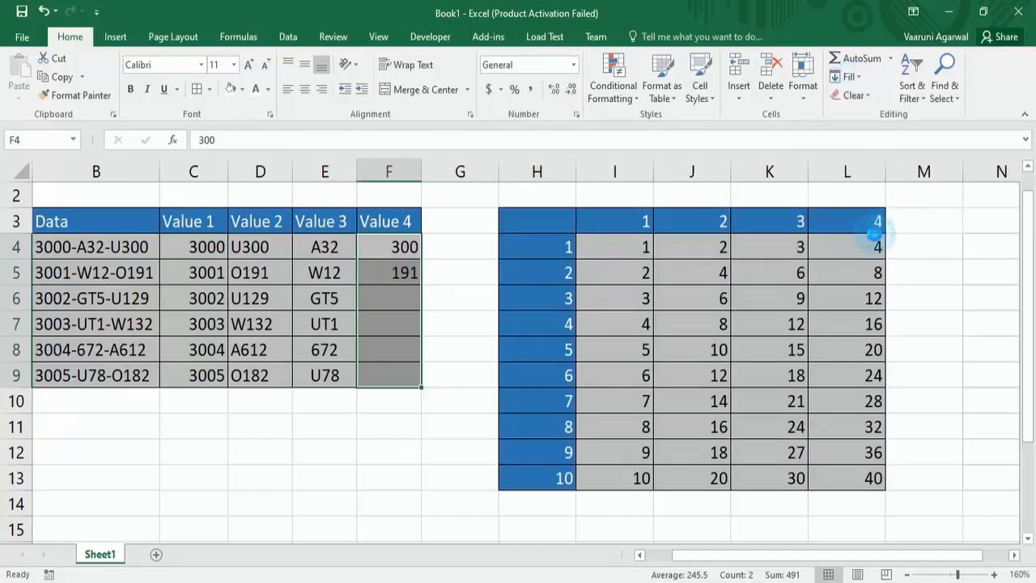
{"action": "left_click", "coordinate": [480, 325]}
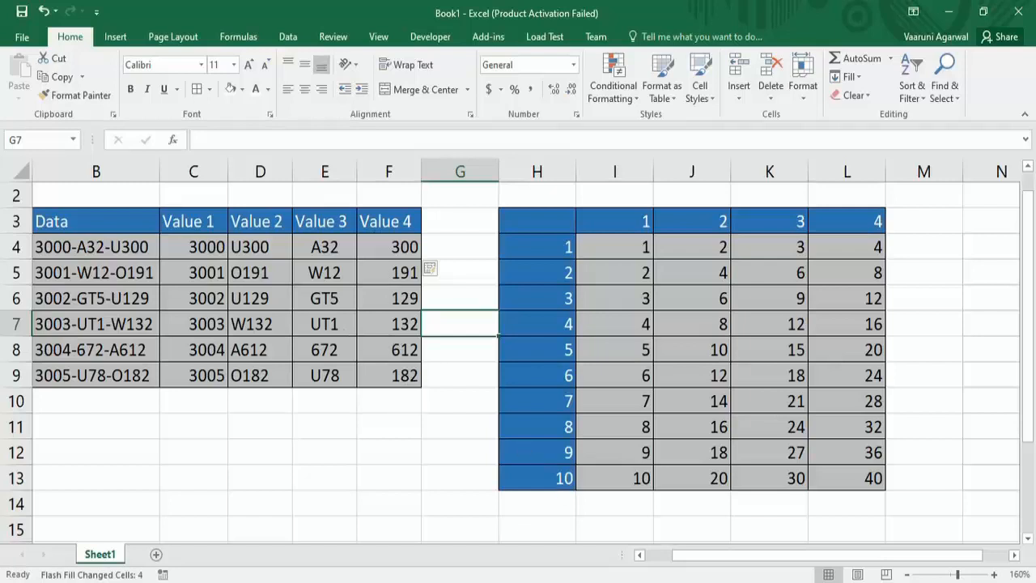
Enter 3 in P4 as the first value of a new multiples-of-three column beside the multiples of two
{"action": "left_click_drag", "start_coordinate": [694, 560], "coordinate": [740, 555]}
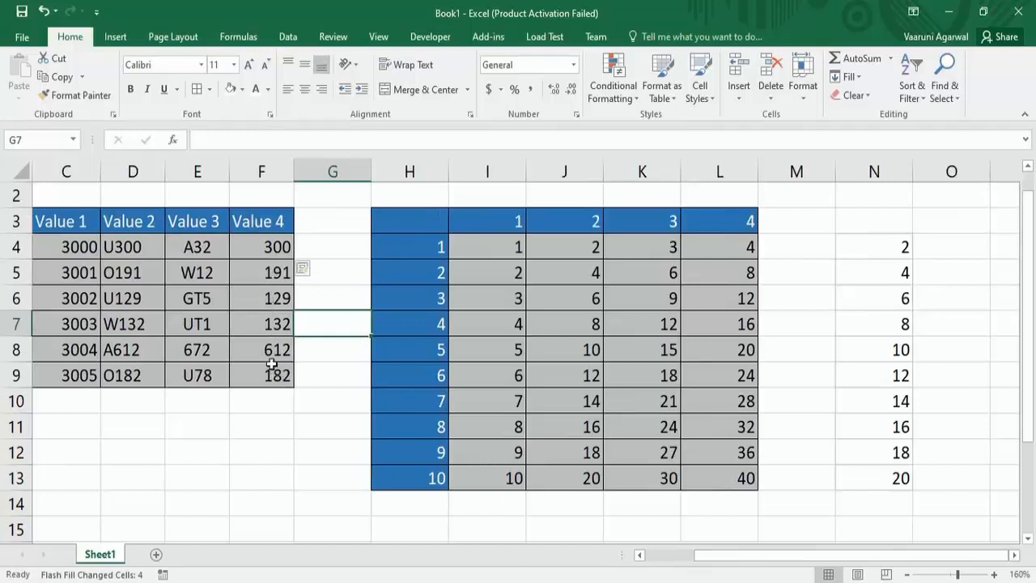
{"action": "left_click", "coordinate": [272, 425]}
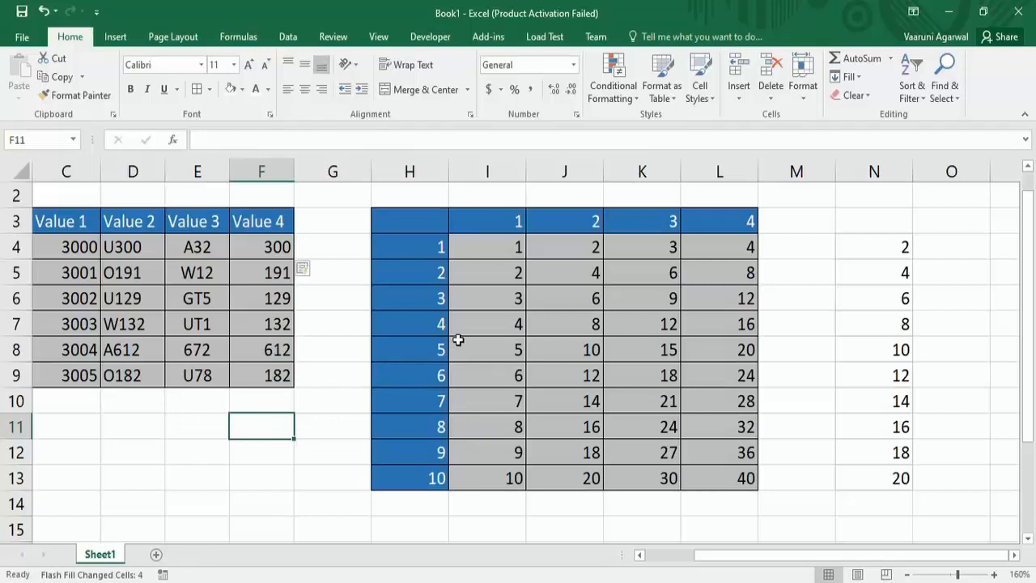
{"action": "left_click_drag", "start_coordinate": [1030, 276], "coordinate": [1033, 310]}
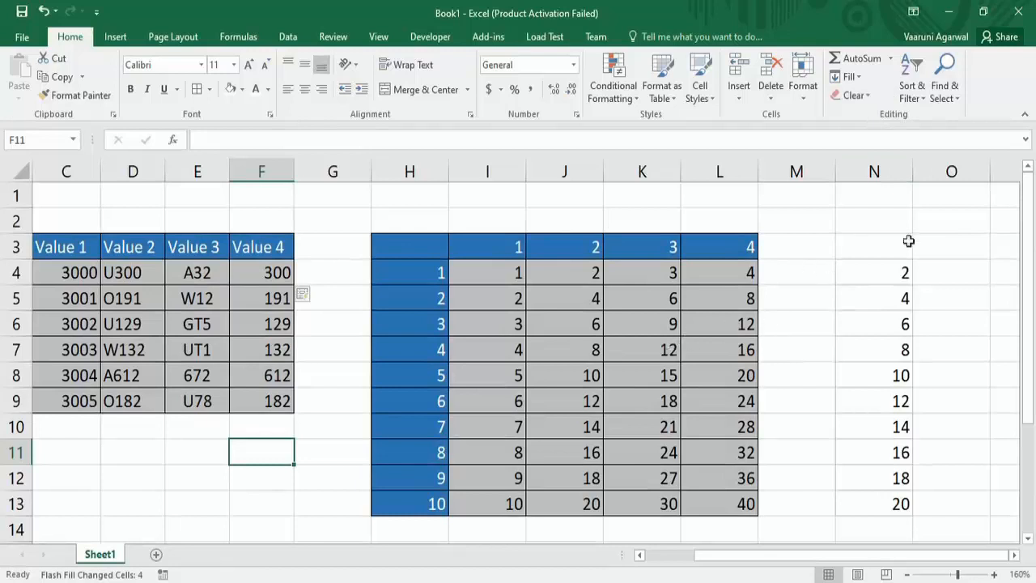
{"action": "left_click", "coordinate": [902, 272]}
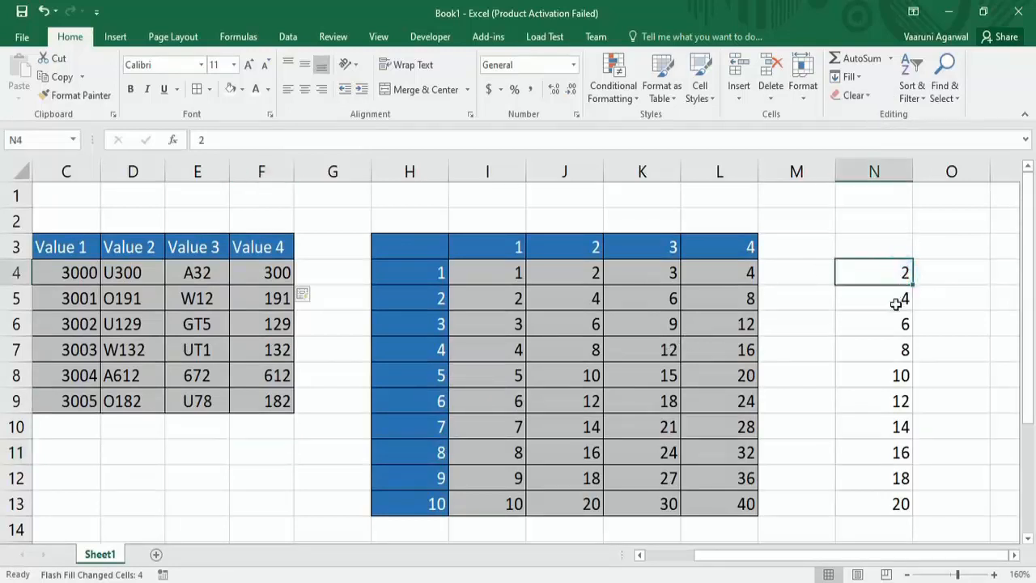
{"action": "left_click", "coordinate": [896, 302]}
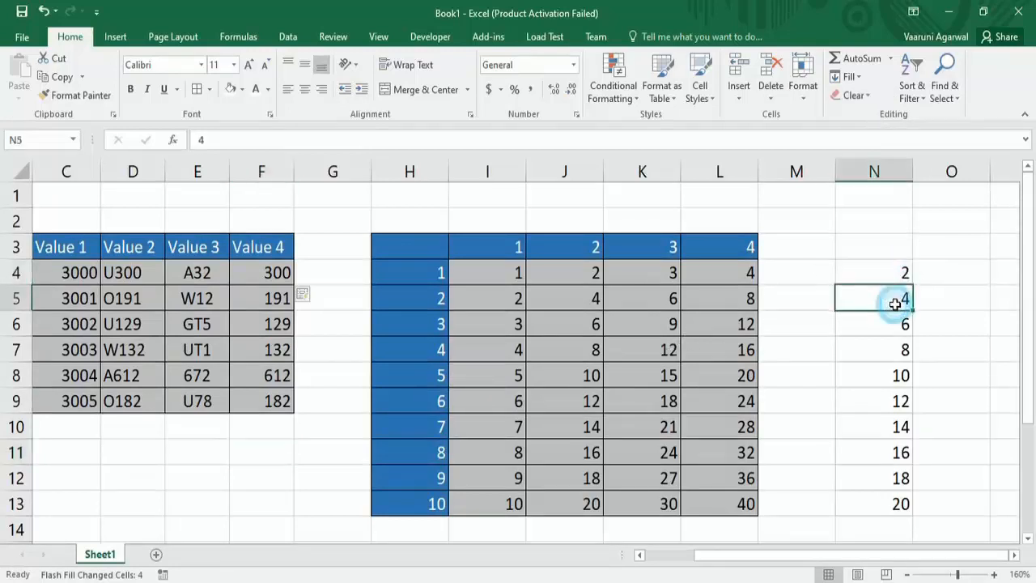
{"action": "left_click", "coordinate": [998, 274]}
{"action": "type", "text": "3"}
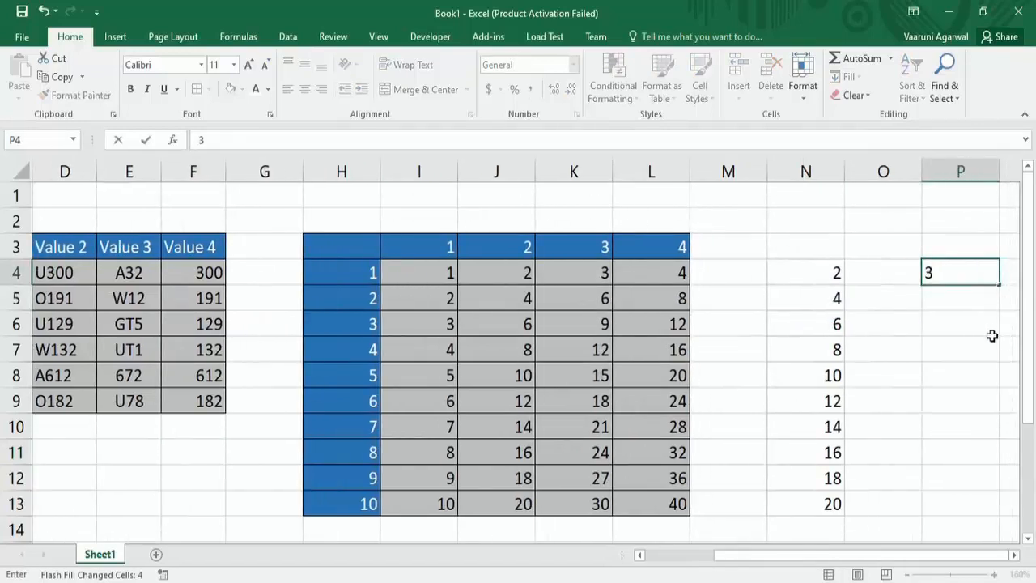
{"action": "left_click", "coordinate": [960, 298]}
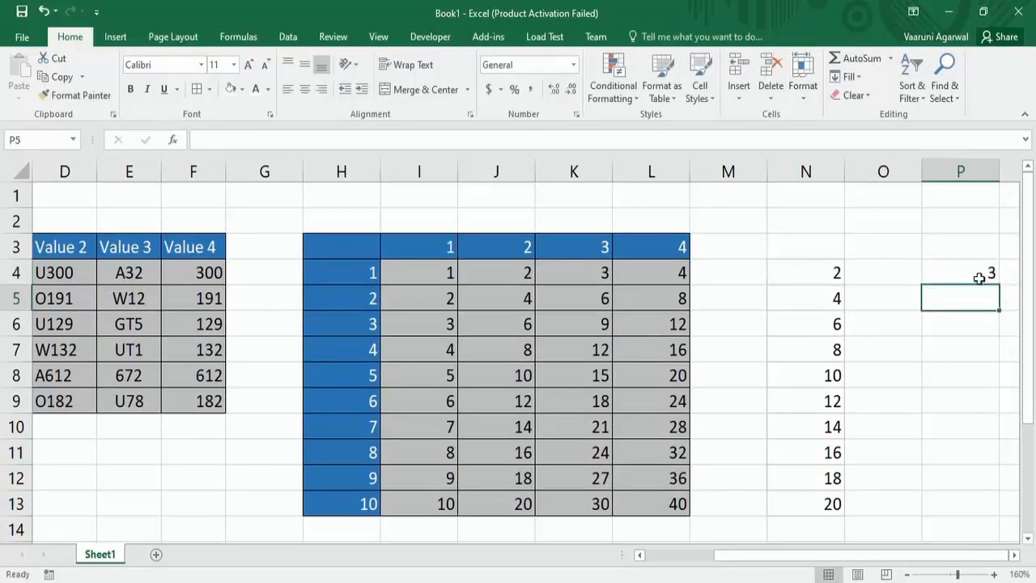
Enter the formula =(3*I5) in P5, multiplying 3 by the matching value in the table's first column
{"action": "left_click", "coordinate": [979, 275]}
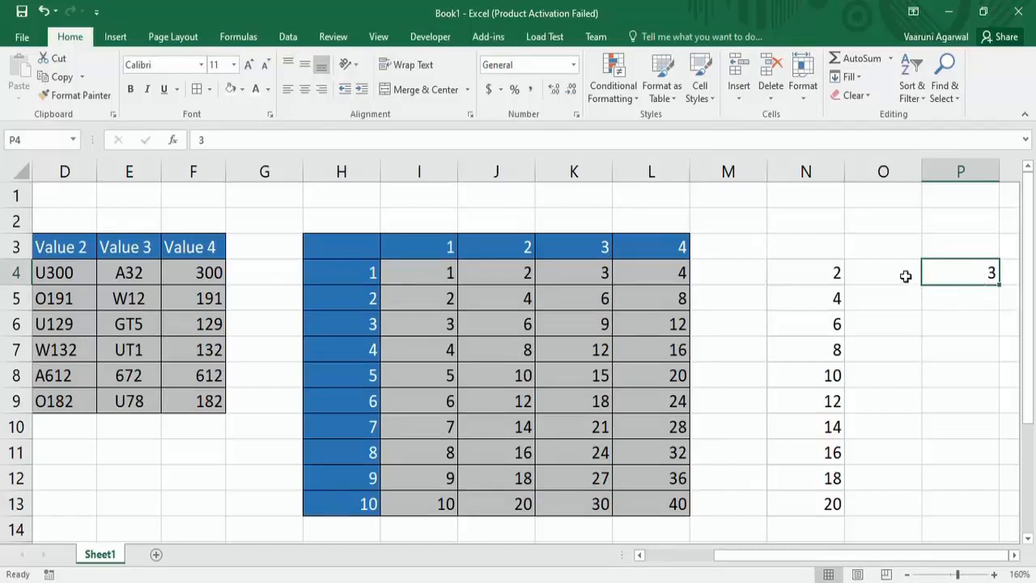
{"action": "left_click", "coordinate": [1006, 278]}
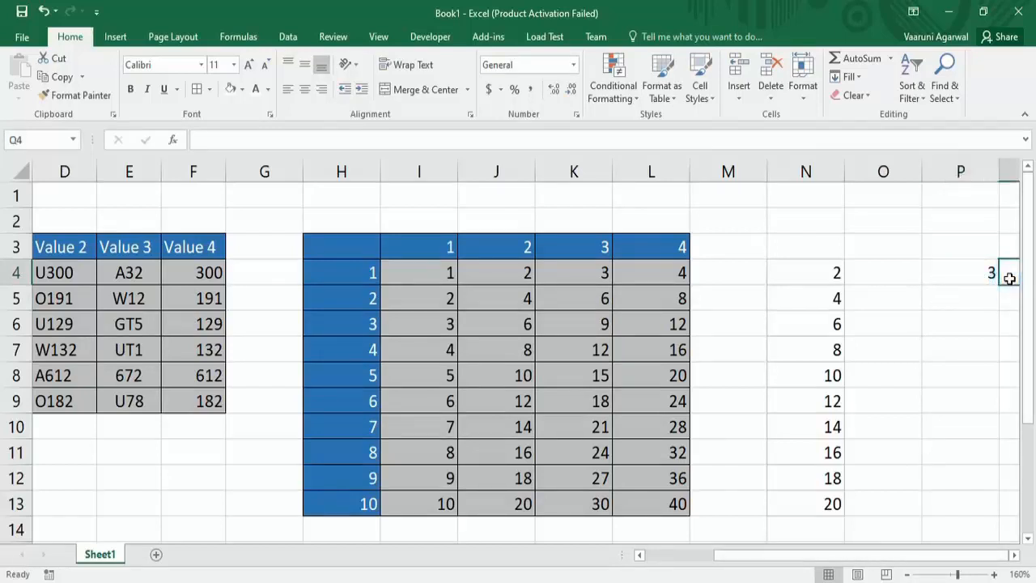
{"action": "left_click", "coordinate": [975, 289]}
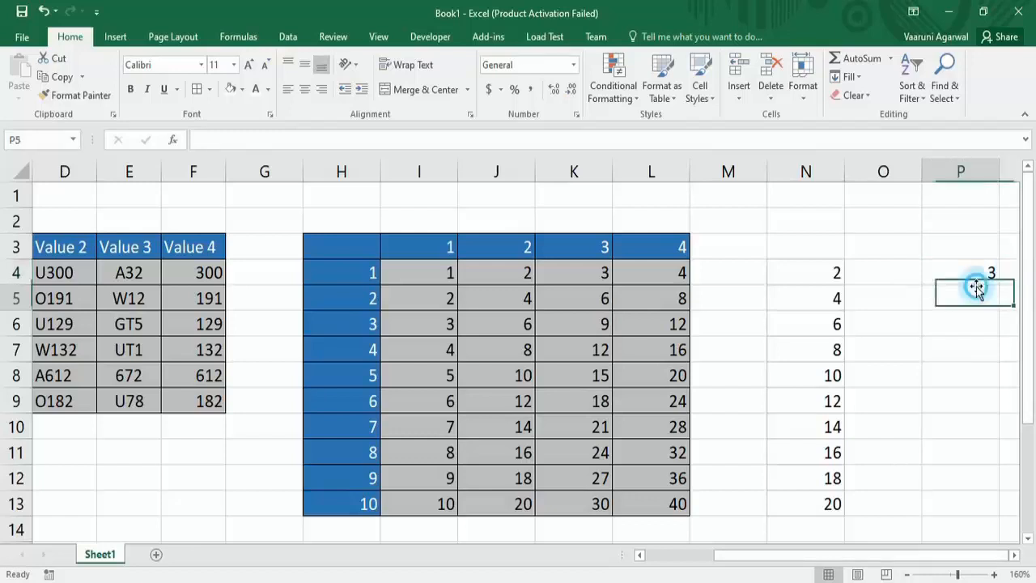
{"action": "type", "text": "="}
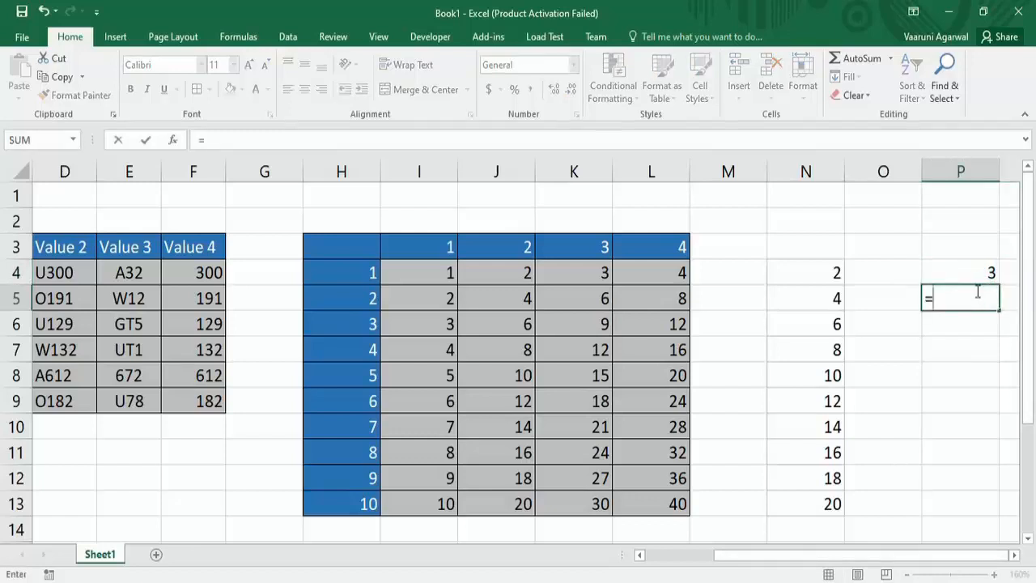
{"action": "type", "text": "(3*"}
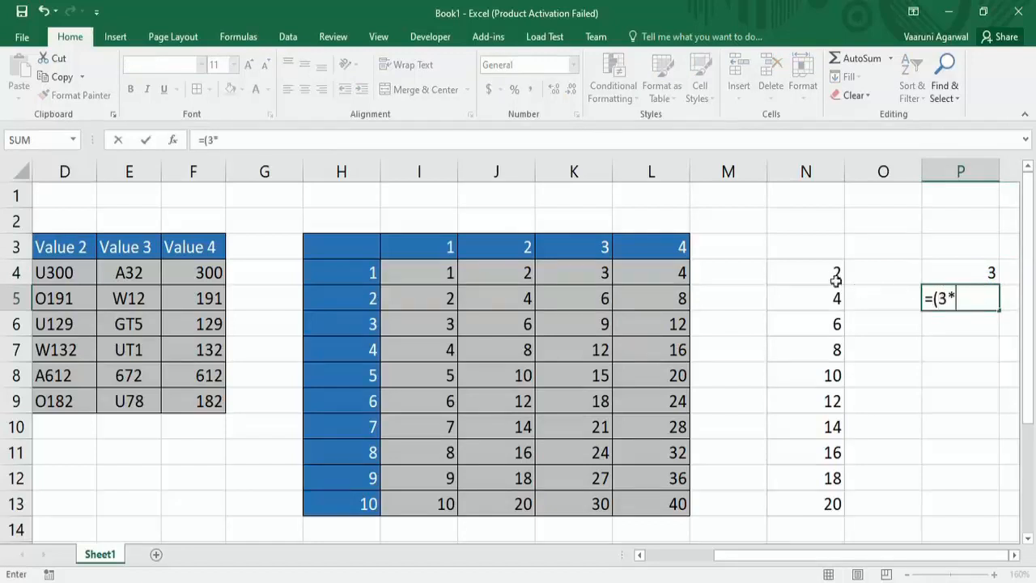
{"action": "left_click", "coordinate": [834, 278]}
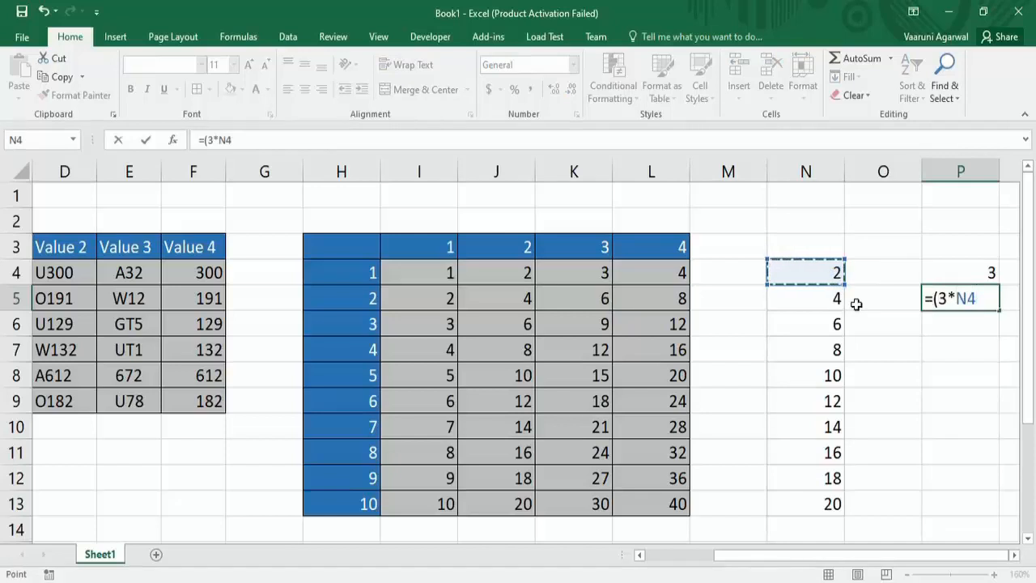
{"action": "type", "text": ")"}
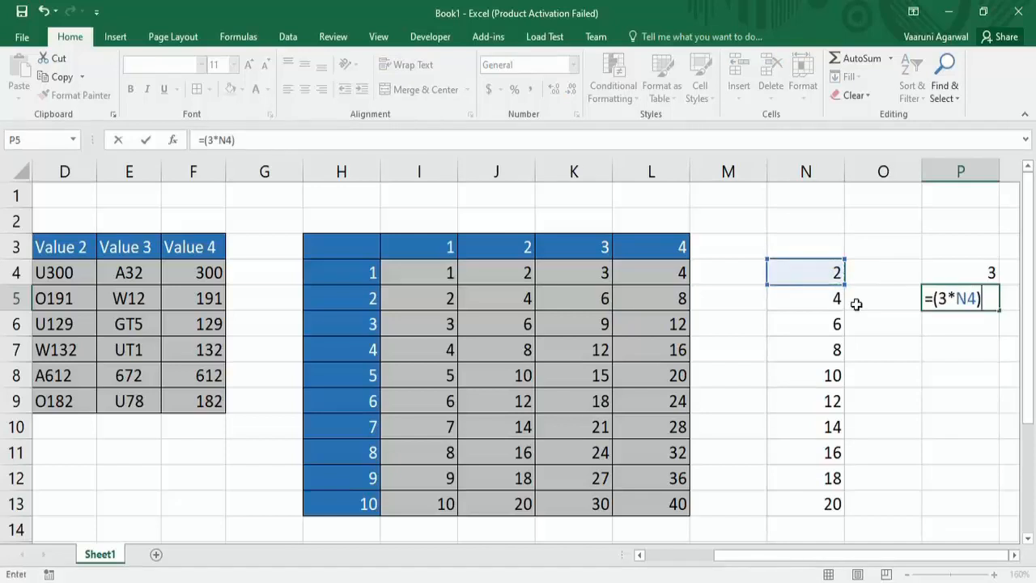
{"action": "key", "text": "BackSpace"}
{"action": "key", "text": "BackSpace"}
{"action": "key", "text": "BackSpace"}
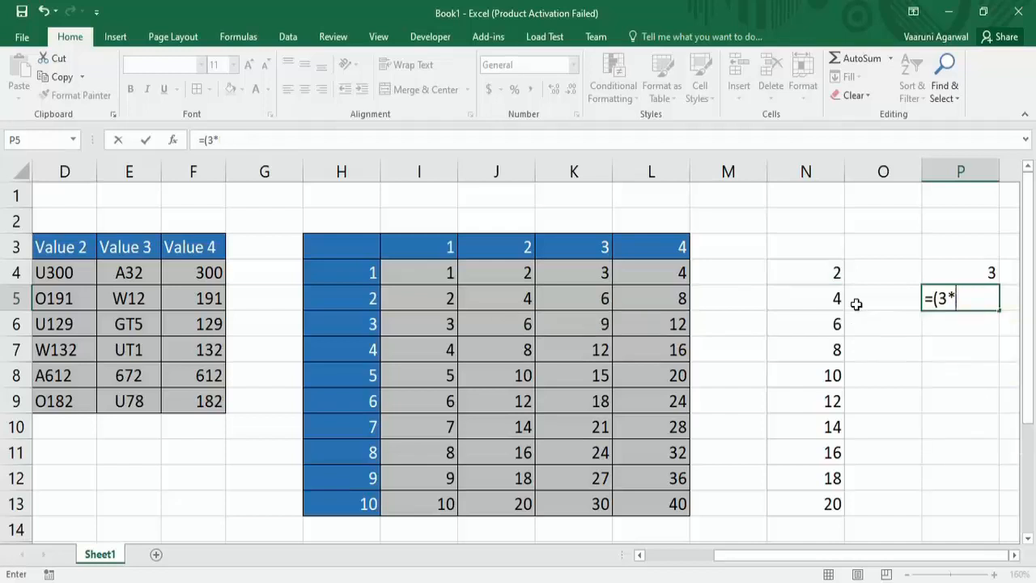
{"action": "left_click", "coordinate": [451, 293]}
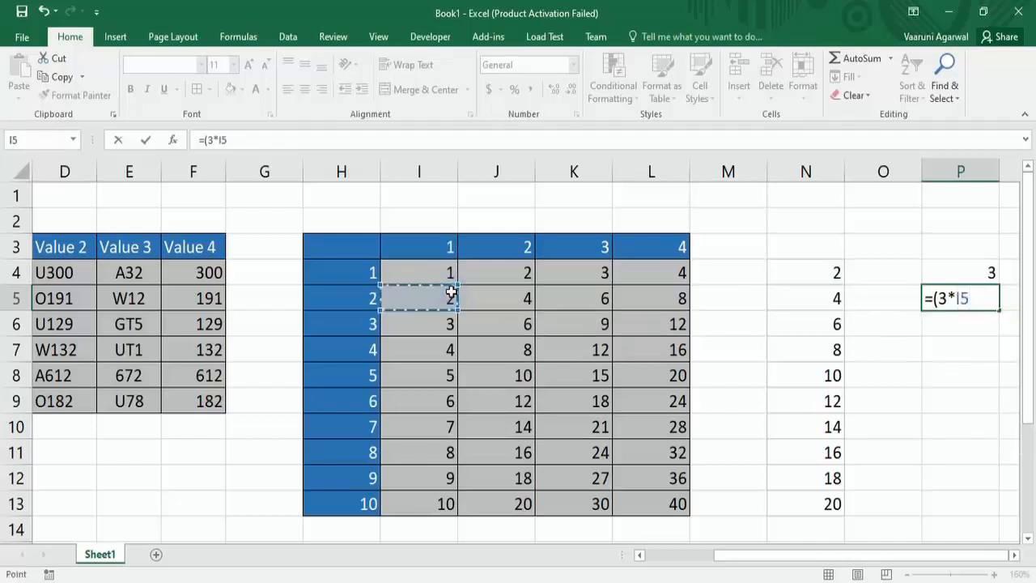
{"action": "type", "text": ")"}
{"action": "key", "text": "Return"}
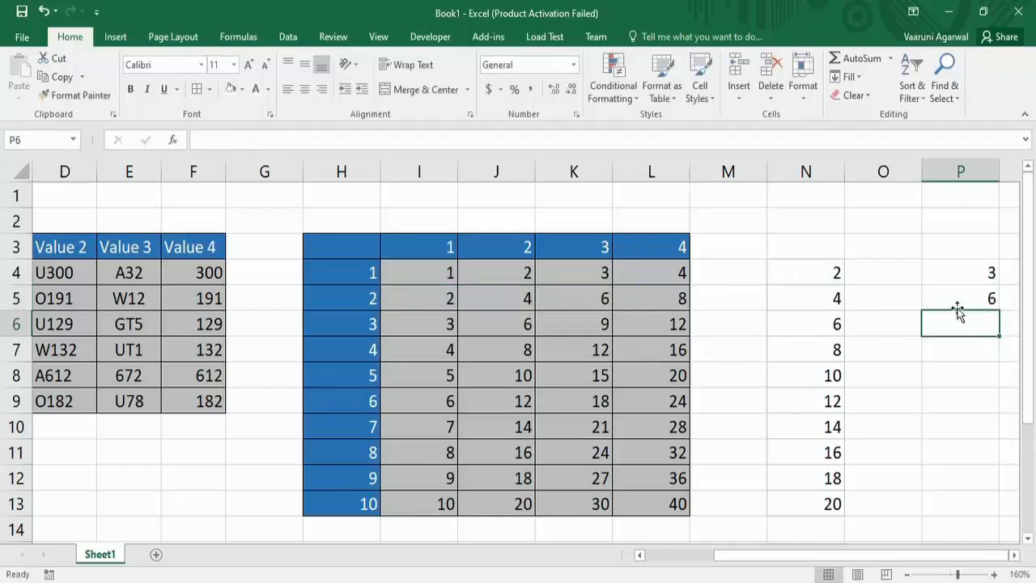
Fill the multiplication formula from P5 down through P13
{"action": "left_click", "coordinate": [978, 293]}
{"action": "left_click_drag", "start_coordinate": [999, 310], "coordinate": [974, 506]}
{"action": "left_click", "coordinate": [883, 428]}
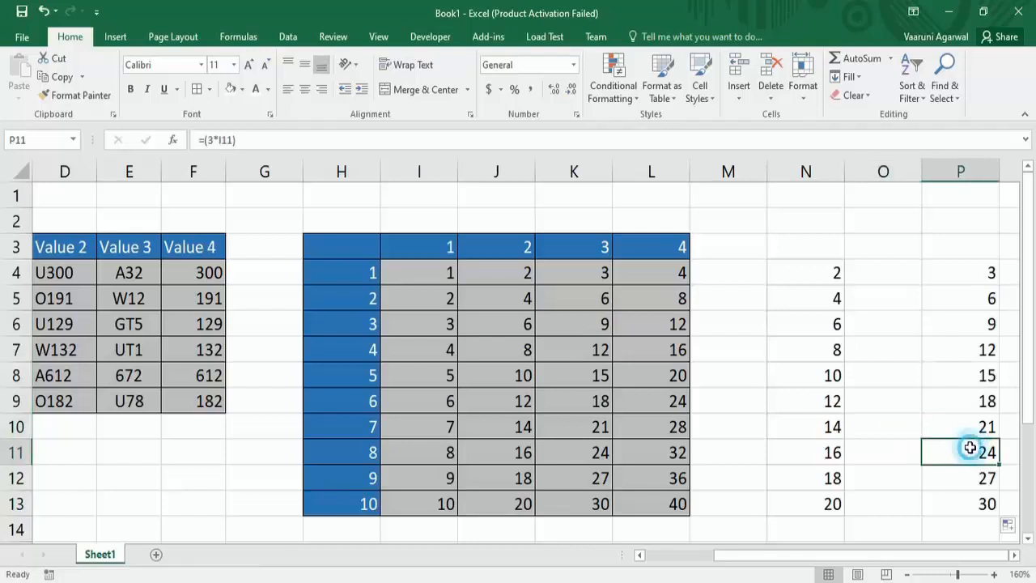
Inspect the filled multiplication formula in P11 and the first-column cell it refers to, leaving it unedited
{"action": "double_click", "coordinate": [970, 450]}
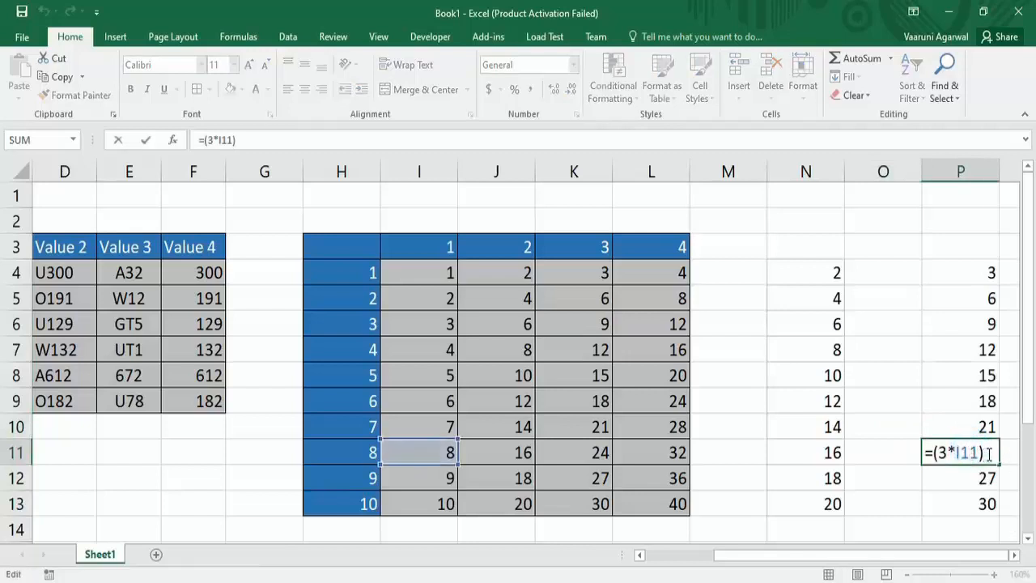
{"action": "left_click", "coordinate": [991, 453]}
{"action": "left_click", "coordinate": [870, 433]}
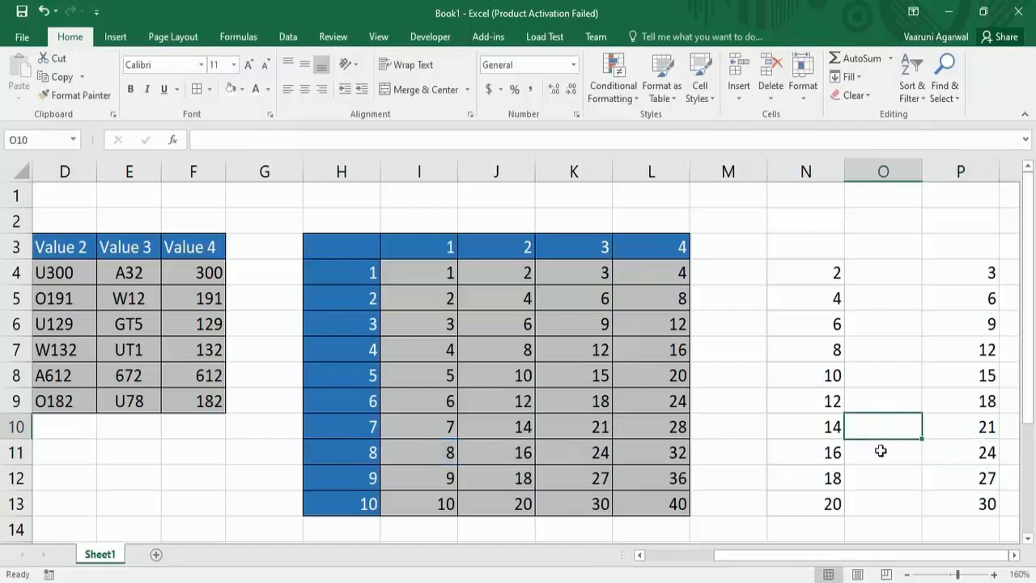
{"action": "left_click", "coordinate": [966, 444]}
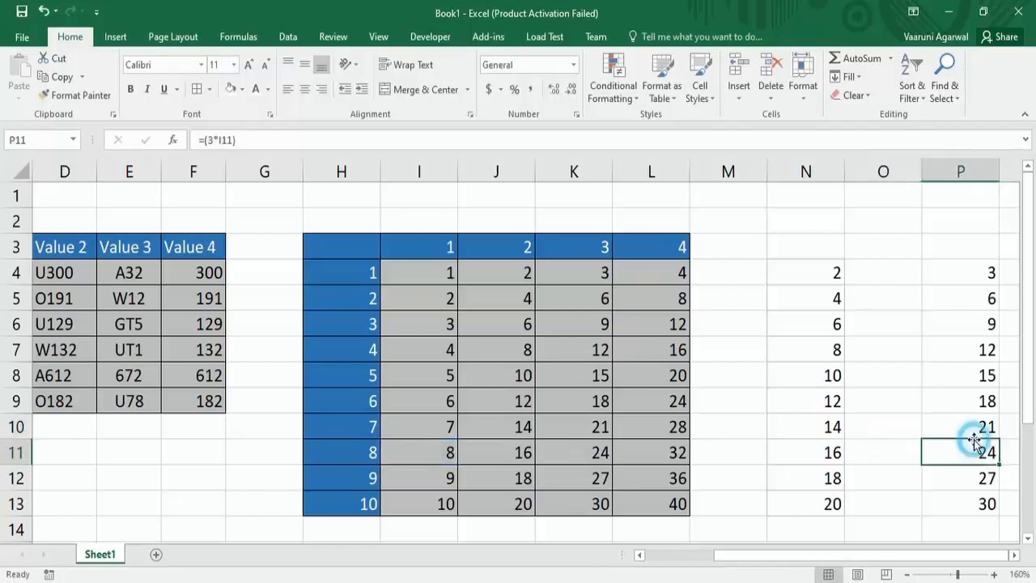
{"action": "left_click_drag", "start_coordinate": [244, 139], "coordinate": [198, 139]}
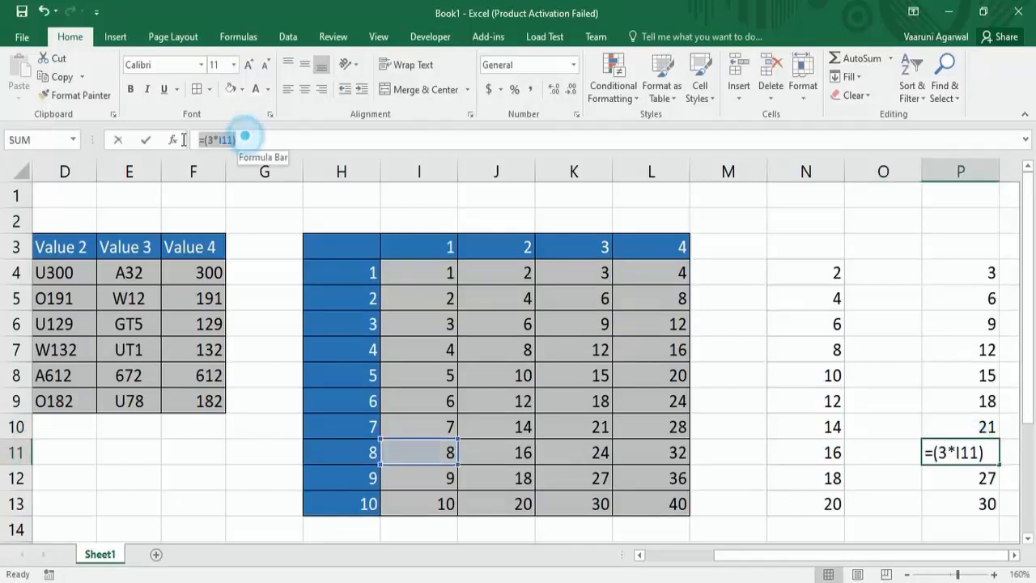
{"action": "type", "text": "="}
{"action": "left_click", "coordinate": [764, 264]}
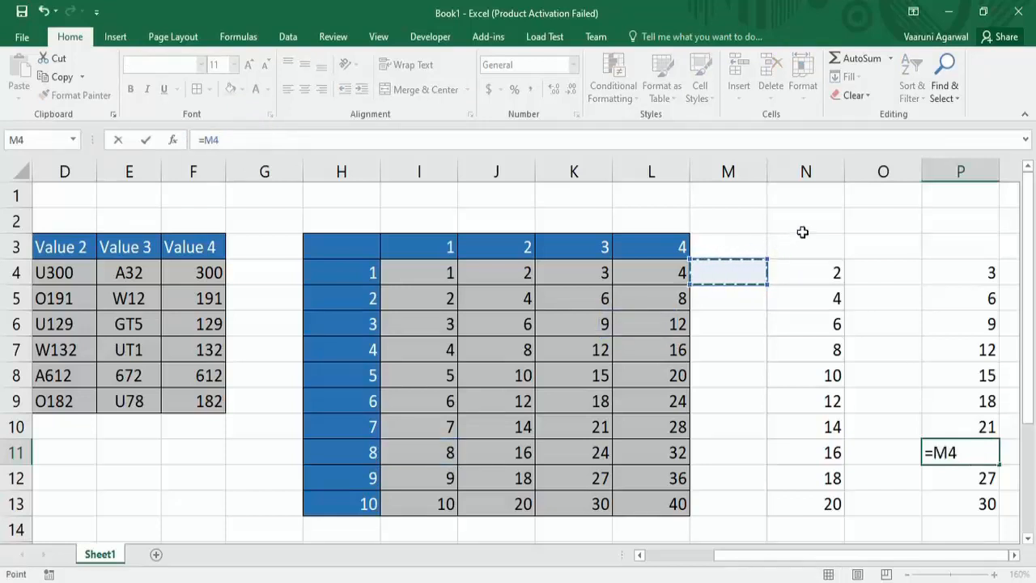
{"action": "key", "text": "Return"}
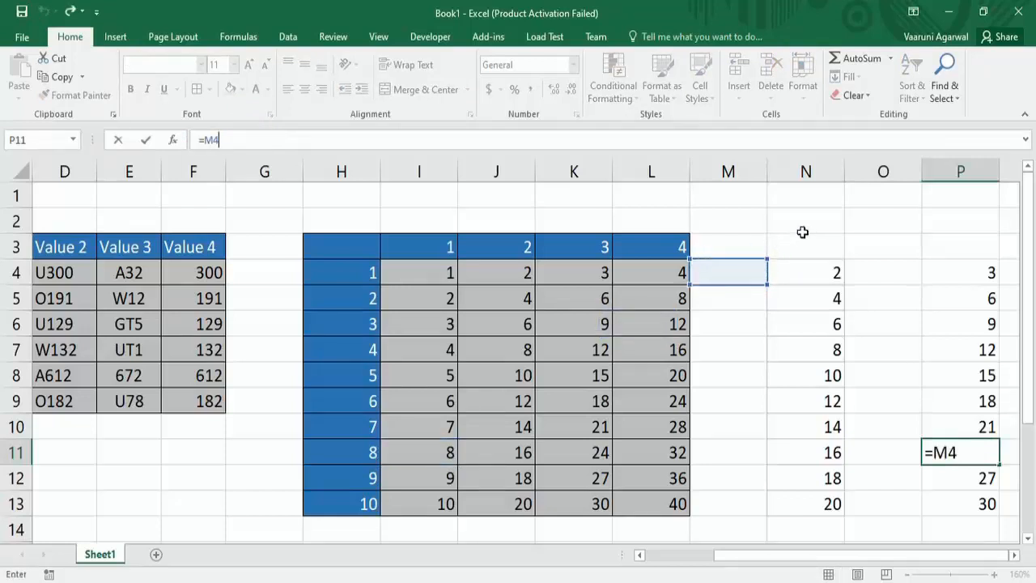
{"action": "left_click", "coordinate": [802, 231]}
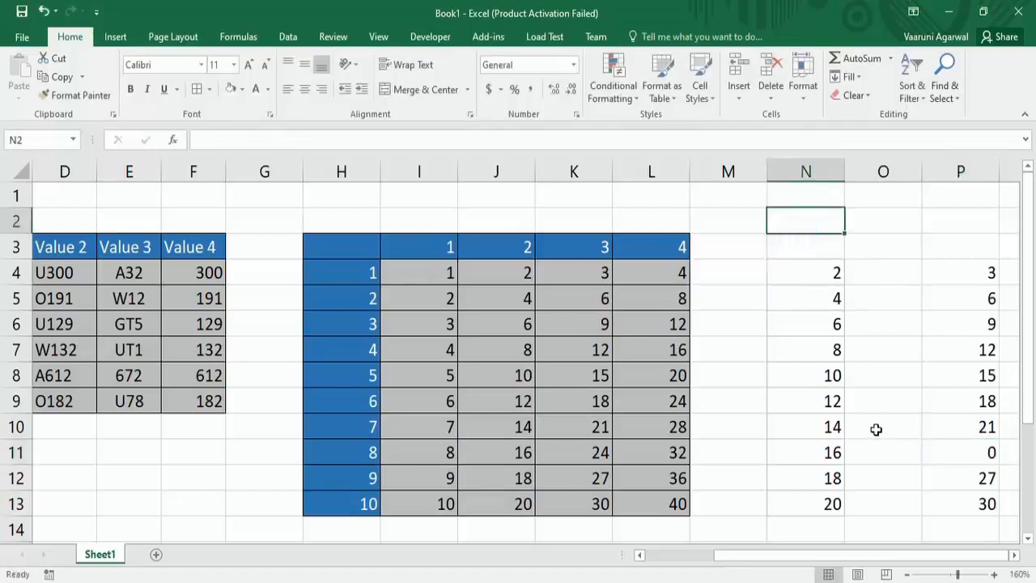
{"action": "key", "text": "ctrl+z"}
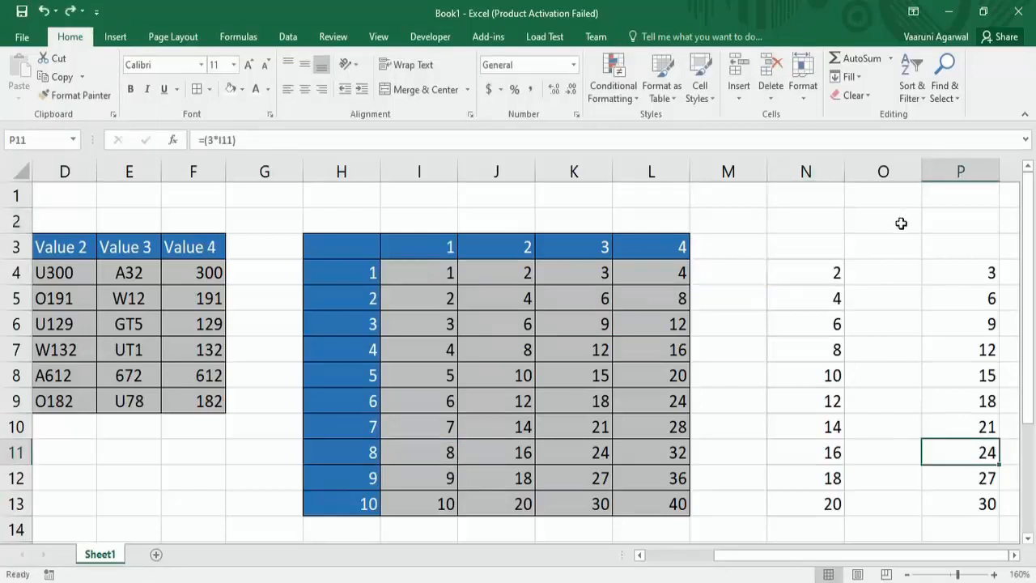
Clear the contents of the multiplication table body I4:L13, keeping its headers and formatting
{"action": "left_click", "coordinate": [900, 223]}
{"action": "left_click", "coordinate": [986, 375]}
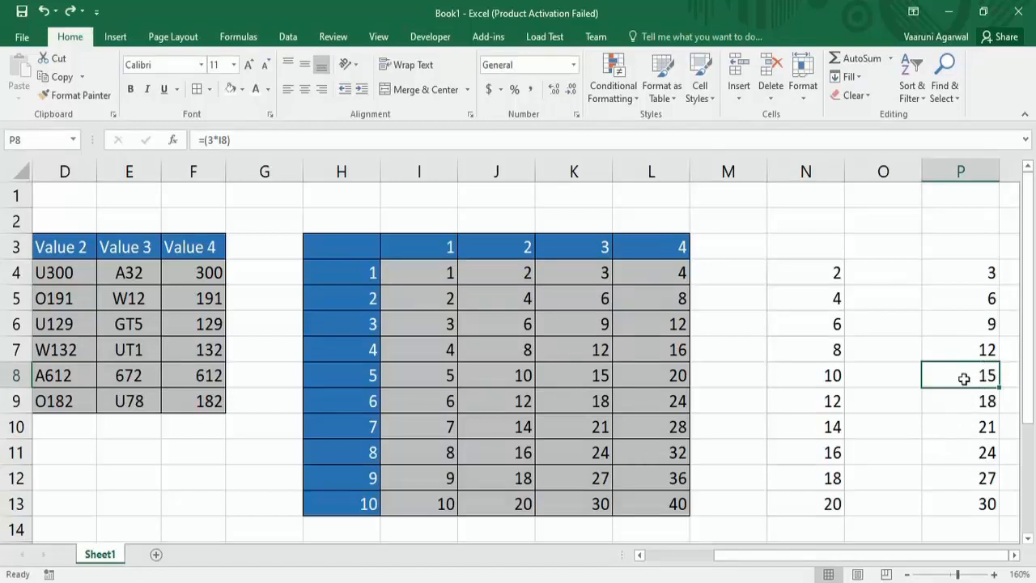
{"action": "left_click_drag", "start_coordinate": [960, 575], "coordinate": [952, 574]}
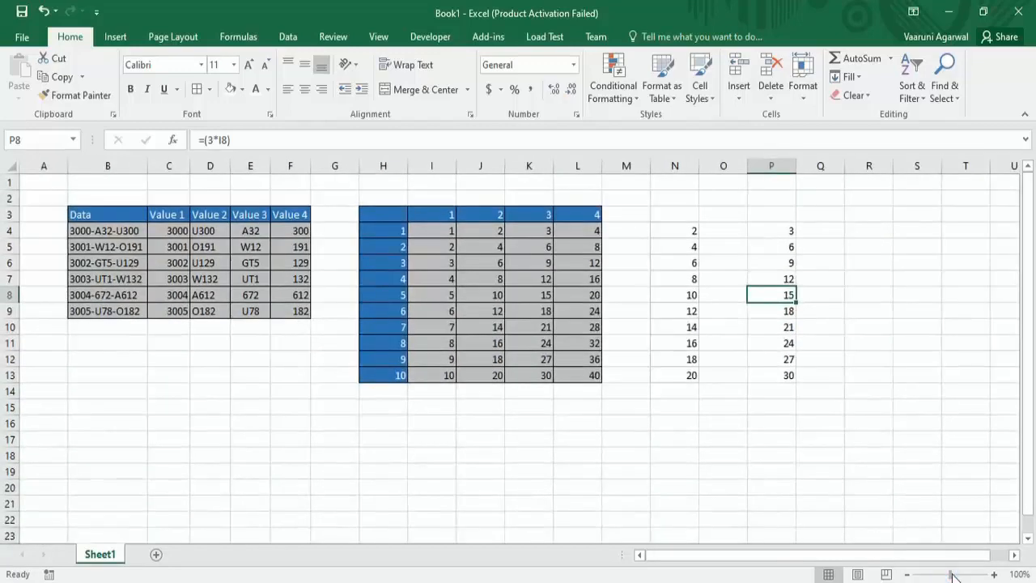
{"action": "left_click", "coordinate": [857, 232]}
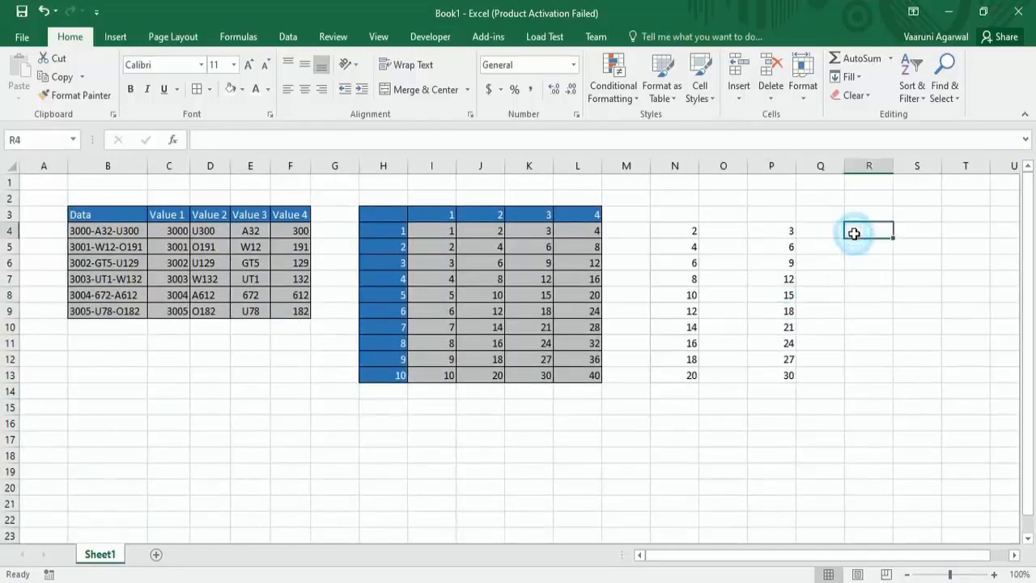
{"action": "left_click", "coordinate": [695, 324]}
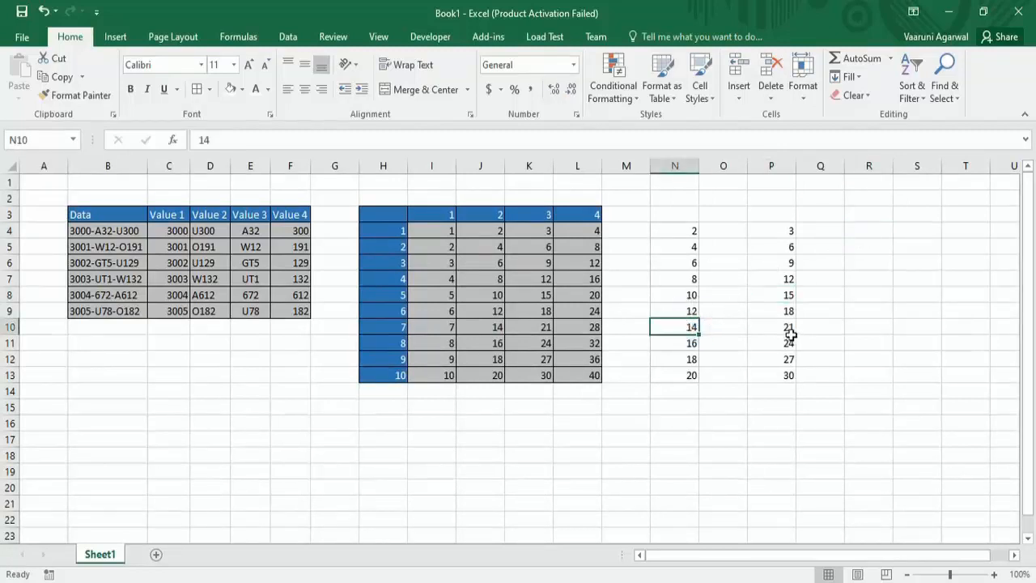
{"action": "left_click_drag", "start_coordinate": [429, 233], "coordinate": [591, 380]}
{"action": "right_click", "coordinate": [556, 351]}
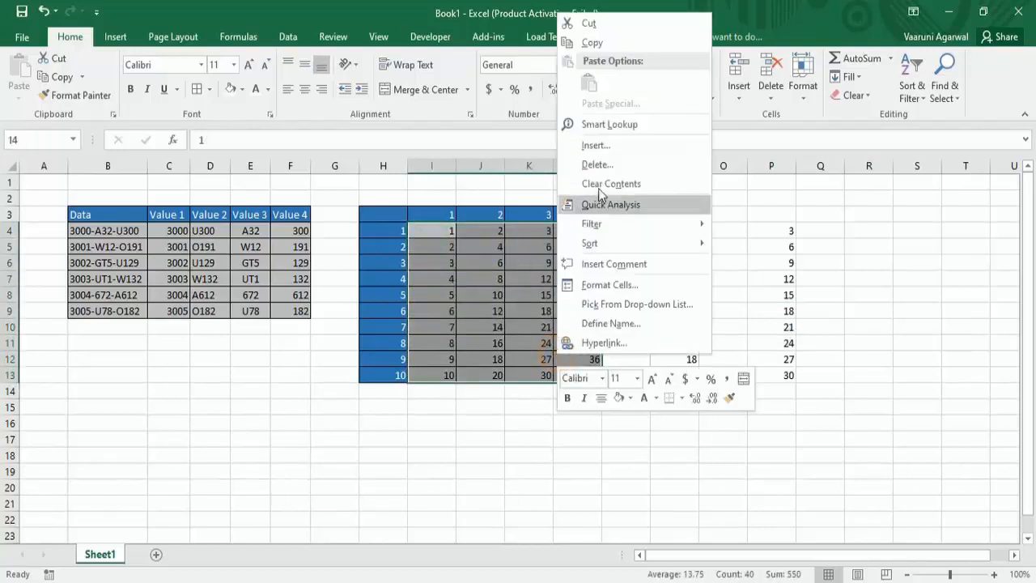
{"action": "left_click", "coordinate": [602, 178]}
Try to fill a linear series in columns with step value 1 from the empty cell I4
{"action": "left_click", "coordinate": [439, 233]}
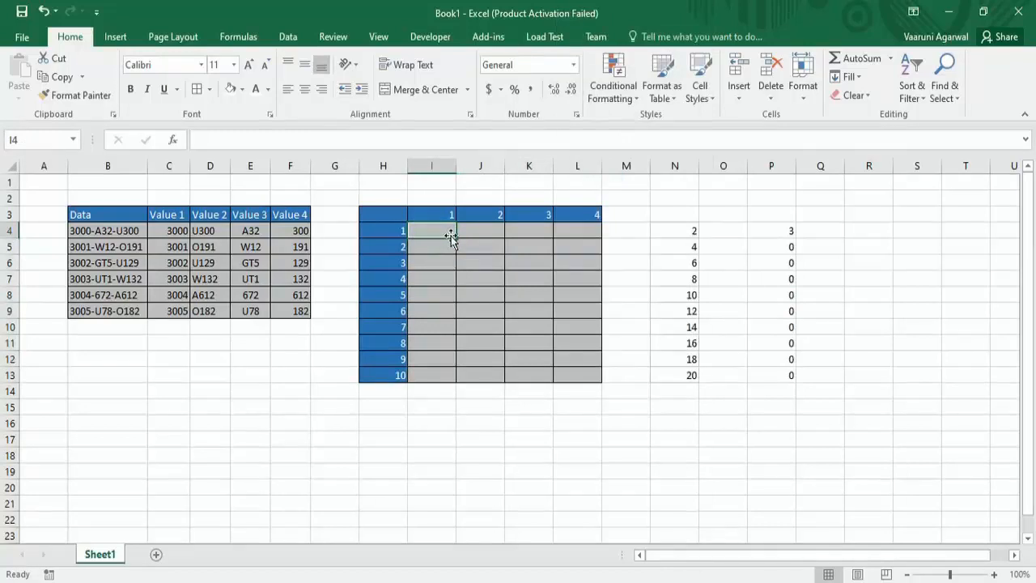
{"action": "left_click", "coordinate": [865, 76]}
{"action": "left_click", "coordinate": [875, 194]}
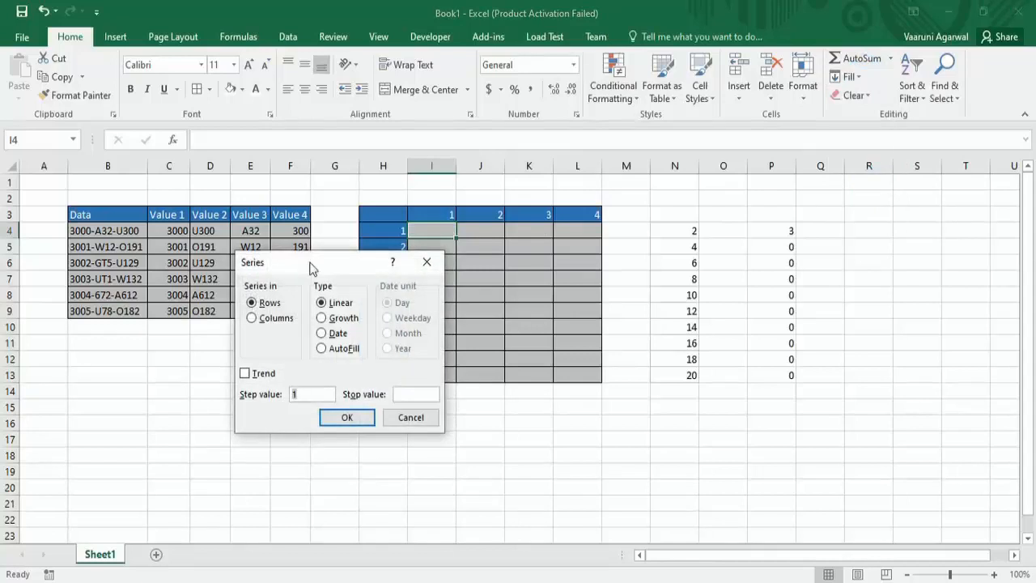
{"action": "left_click_drag", "start_coordinate": [294, 267], "coordinate": [698, 225]}
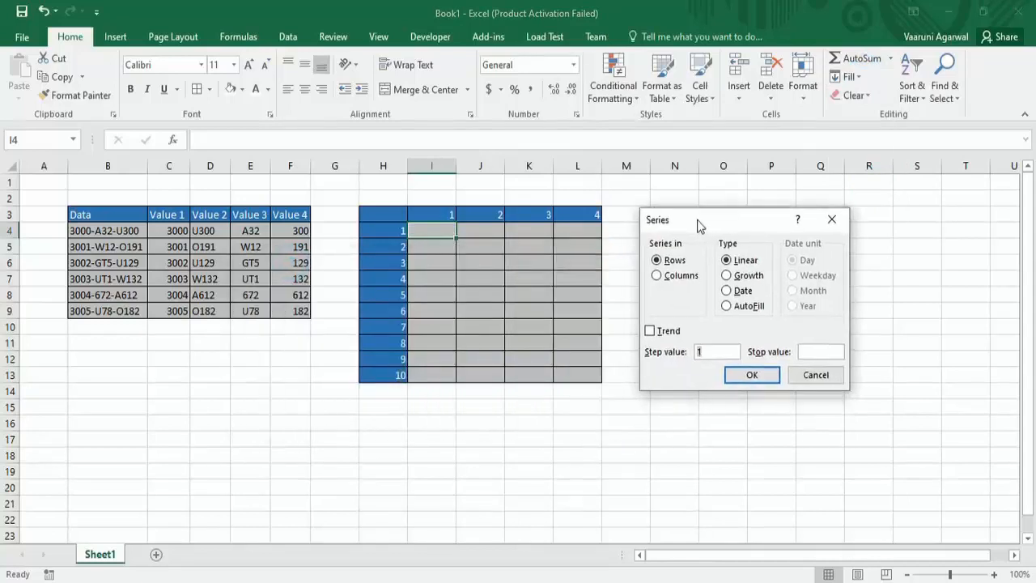
{"action": "left_click", "coordinate": [657, 277]}
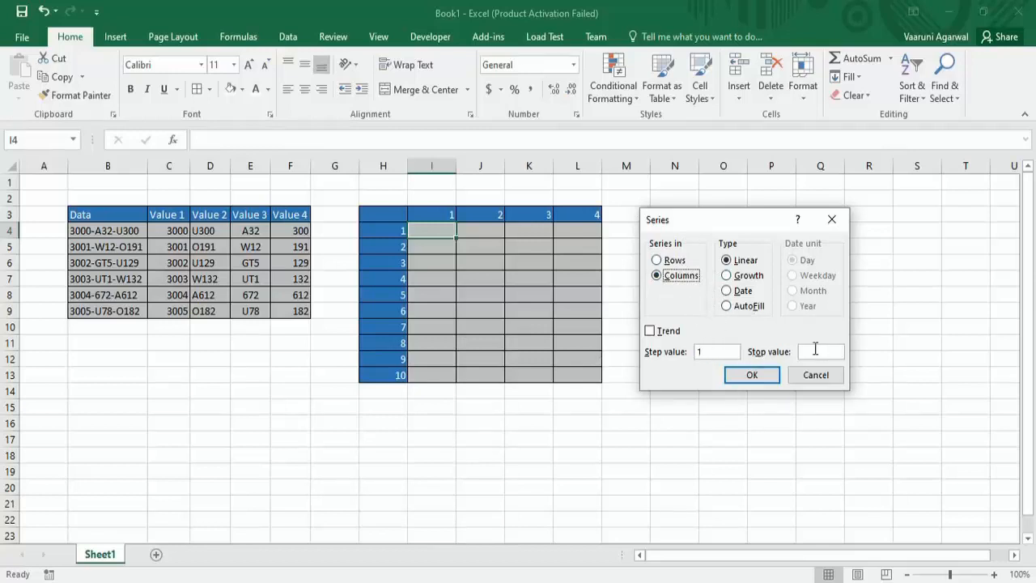
{"action": "left_click", "coordinate": [709, 350]}
{"action": "left_click", "coordinate": [810, 349]}
{"action": "left_click", "coordinate": [757, 374]}
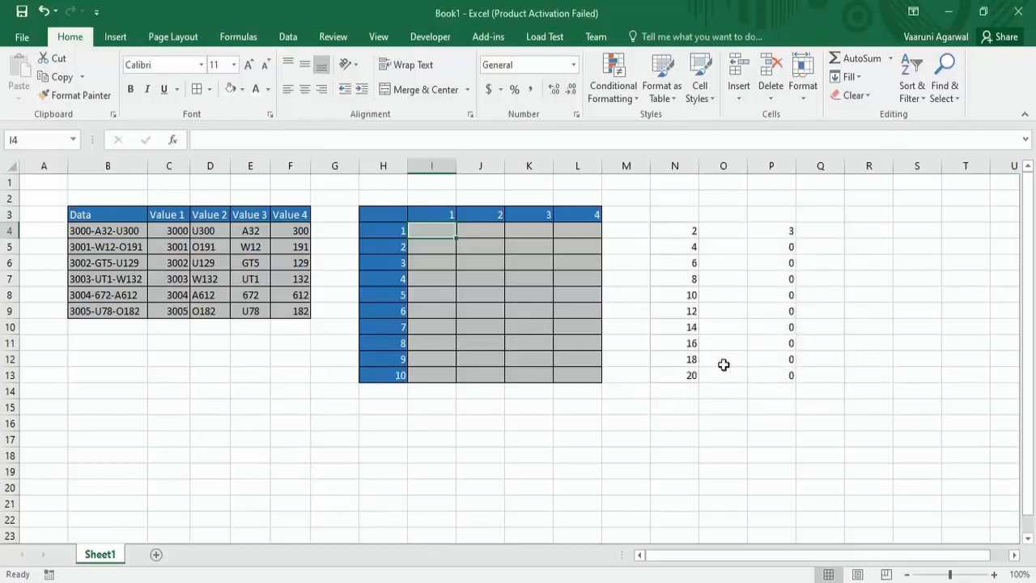
Enter 1 in I4 and fill I4:I13 with a linear column series using step value 1 and stop value 10
{"action": "type", "text": "1"}
{"action": "left_click_drag", "start_coordinate": [432, 230], "coordinate": [431, 375]}
{"action": "left_click", "coordinate": [847, 76]}
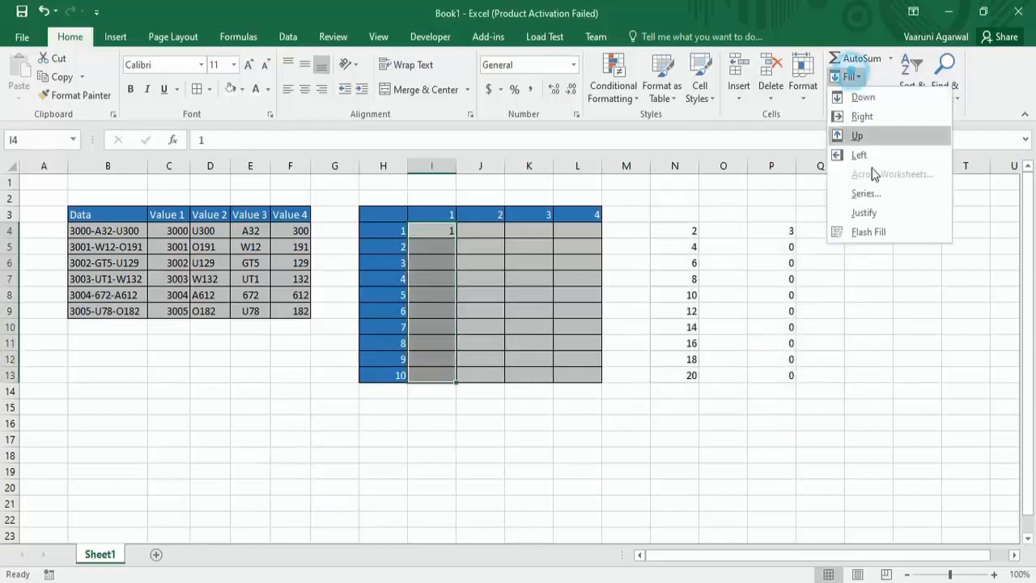
{"action": "left_click", "coordinate": [867, 194]}
{"action": "left_click", "coordinate": [808, 352]}
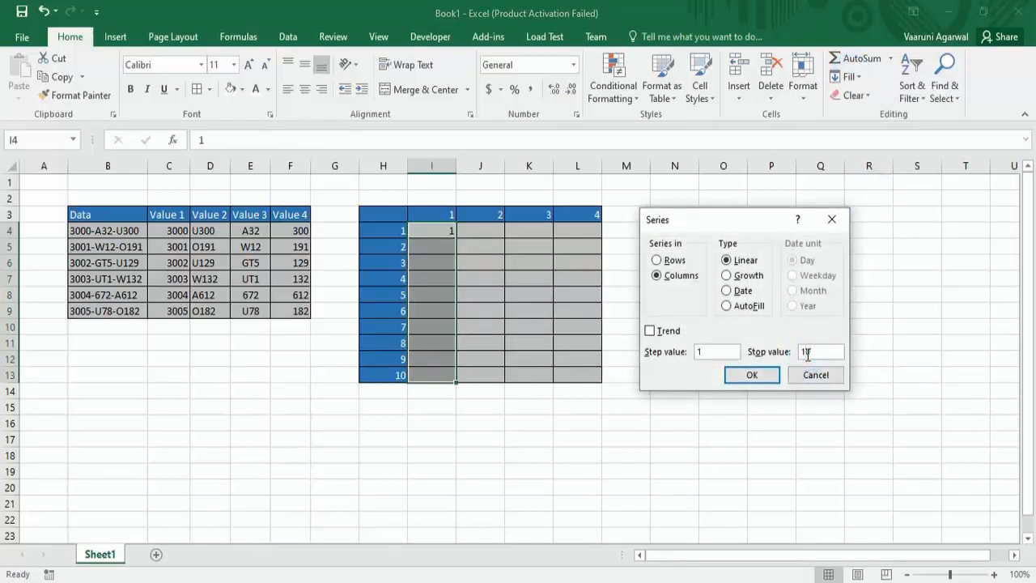
{"action": "type", "text": "10"}
{"action": "left_click", "coordinate": [752, 374]}
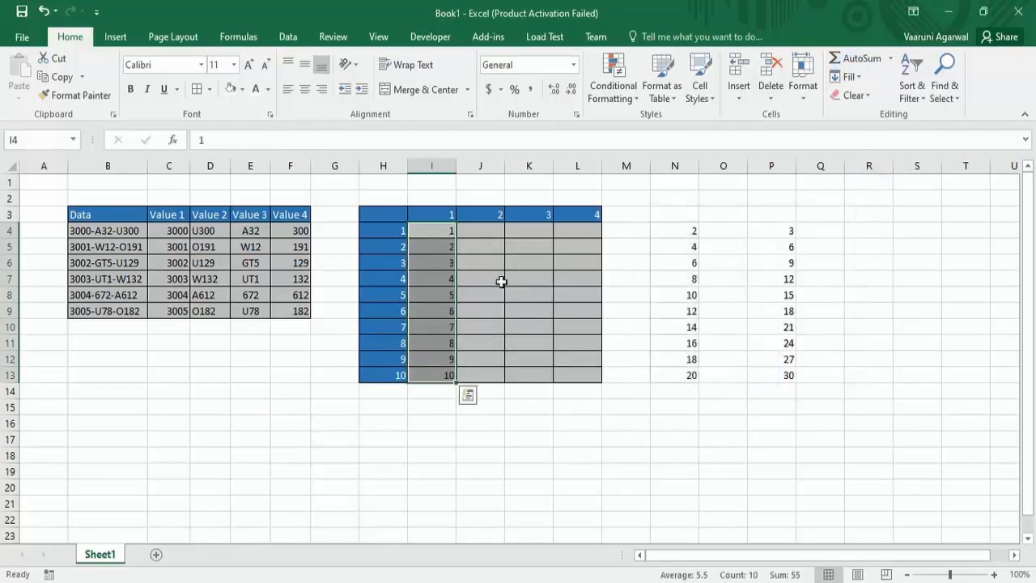
Enter 2 in J4 and fill J4:J13 with a linear column series using step value 2, ending at 20
{"action": "left_click", "coordinate": [490, 226]}
{"action": "type", "text": "2"}
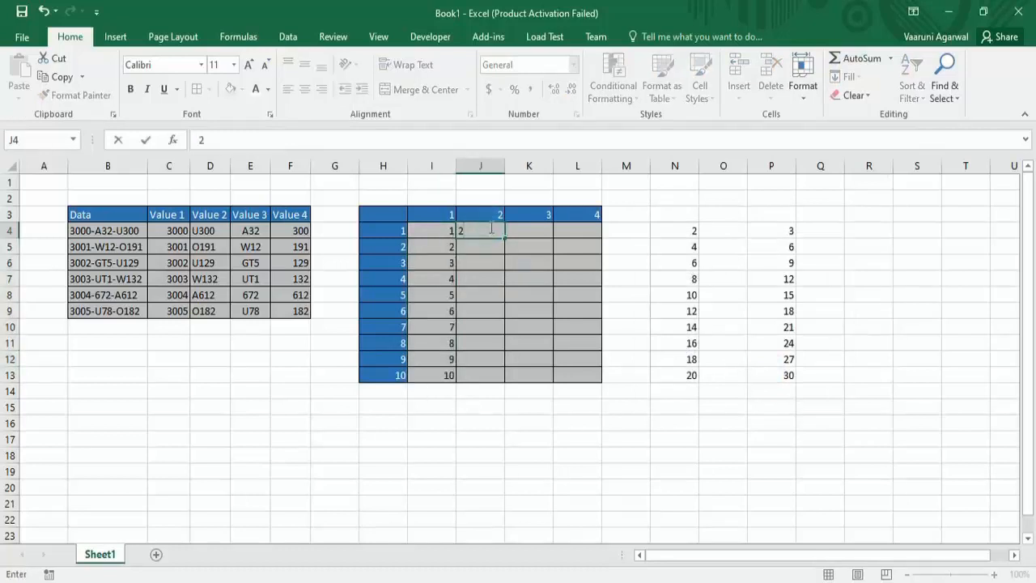
{"action": "left_click_drag", "start_coordinate": [490, 231], "coordinate": [488, 375]}
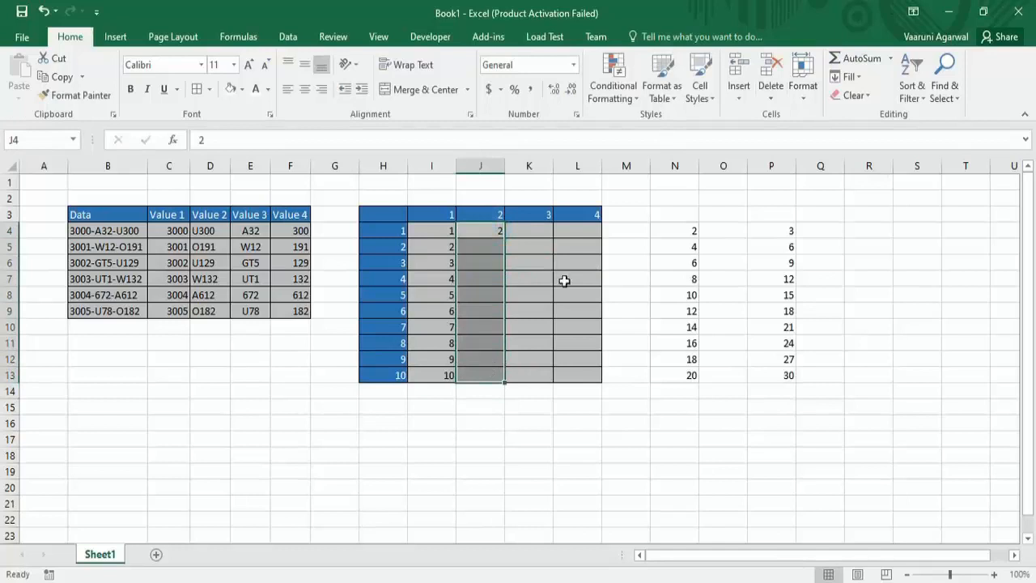
{"action": "left_click", "coordinate": [851, 76]}
{"action": "left_click", "coordinate": [872, 196]}
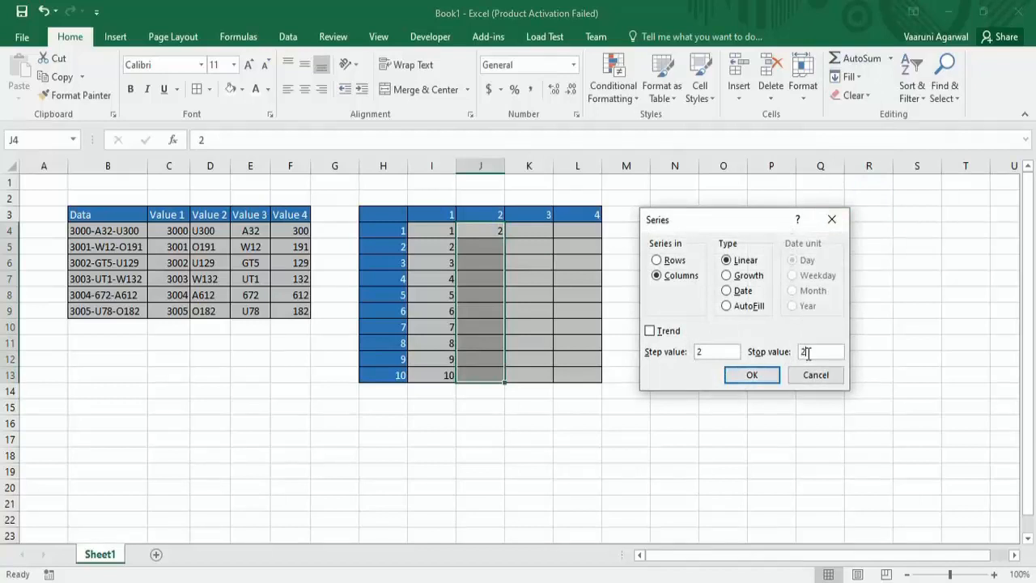
{"action": "left_click", "coordinate": [742, 379]}
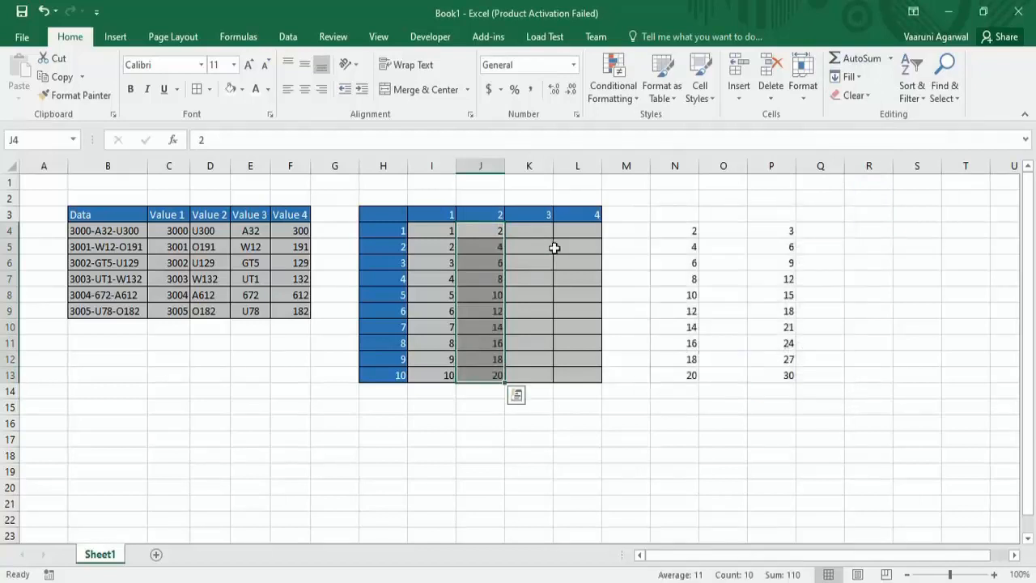
Enter 3 in K4 and fill K4:K13 with a linear column series using step value 3 and stop value 30
{"action": "left_click", "coordinate": [540, 232]}
{"action": "type", "text": "3"}
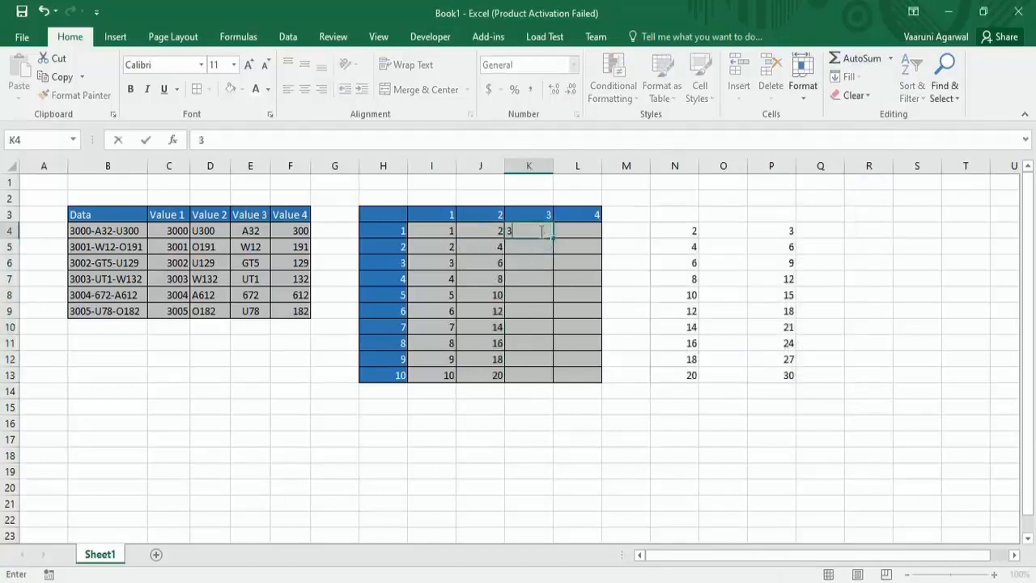
{"action": "left_click", "coordinate": [583, 241]}
{"action": "left_click_drag", "start_coordinate": [542, 231], "coordinate": [537, 382]}
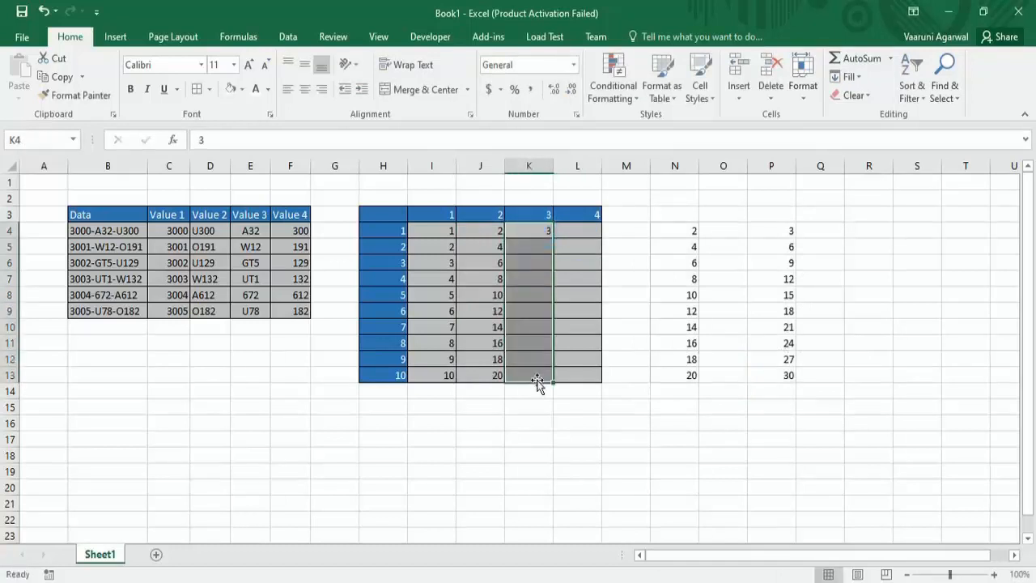
{"action": "left_click", "coordinate": [850, 78]}
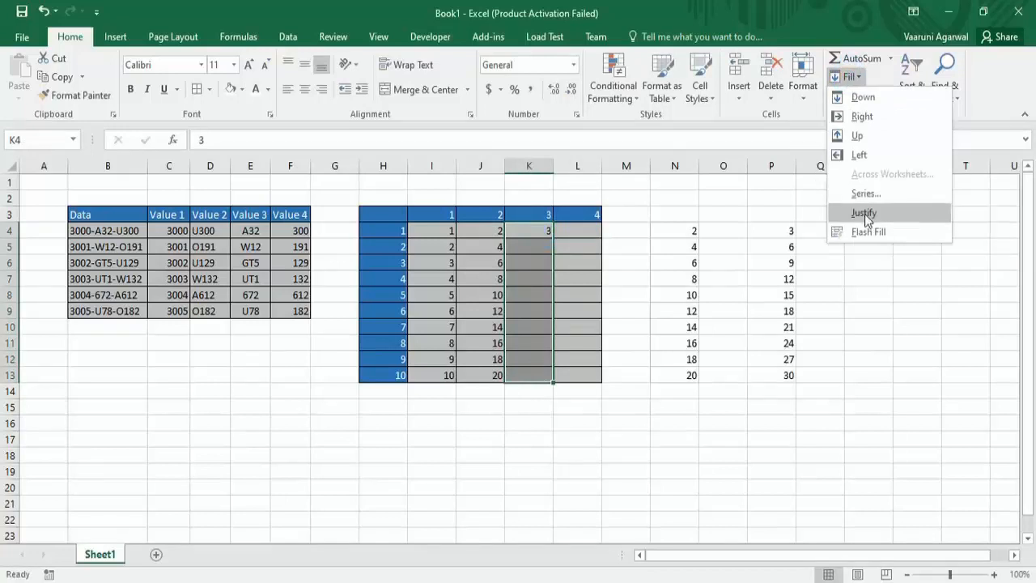
{"action": "left_click", "coordinate": [865, 201]}
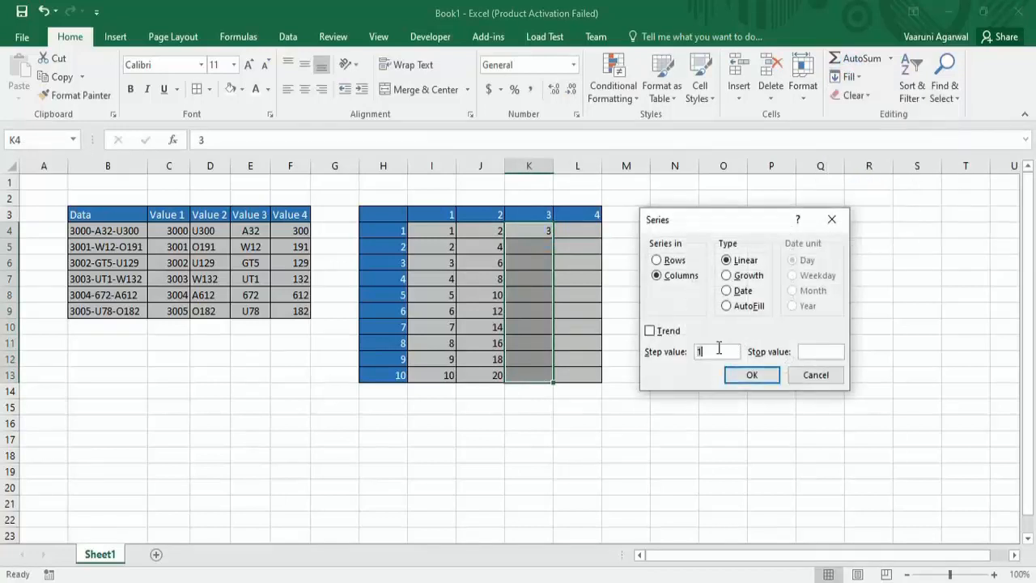
{"action": "type", "text": "3"}
{"action": "left_click", "coordinate": [822, 350]}
{"action": "type", "text": "3"}
{"action": "left_click", "coordinate": [752, 375]}
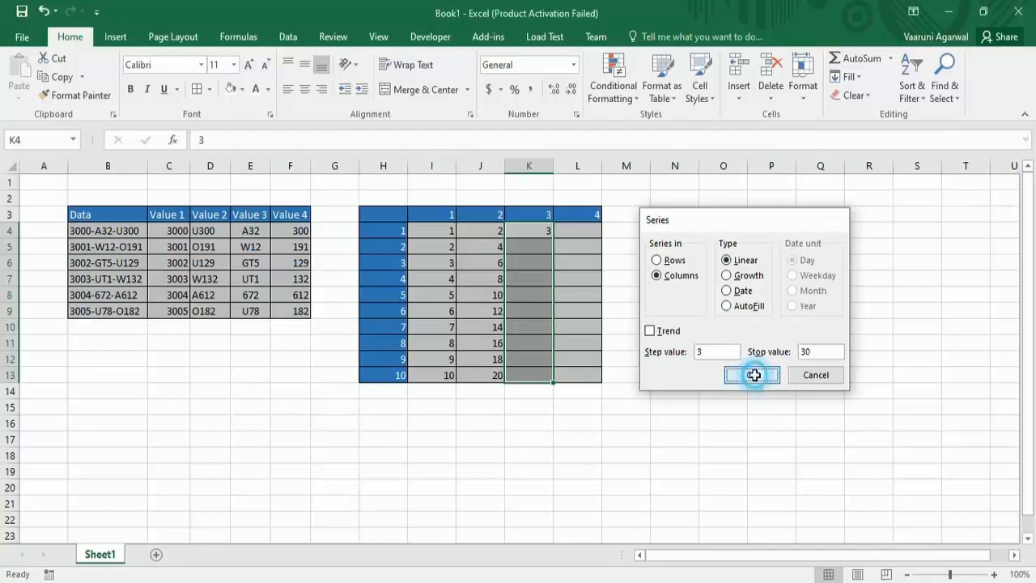
Enter 4 in L4 and fill L4:L13 with a linear column series using step value 4 and stop value 40
{"action": "left_click", "coordinate": [591, 236]}
{"action": "type", "text": "4"}
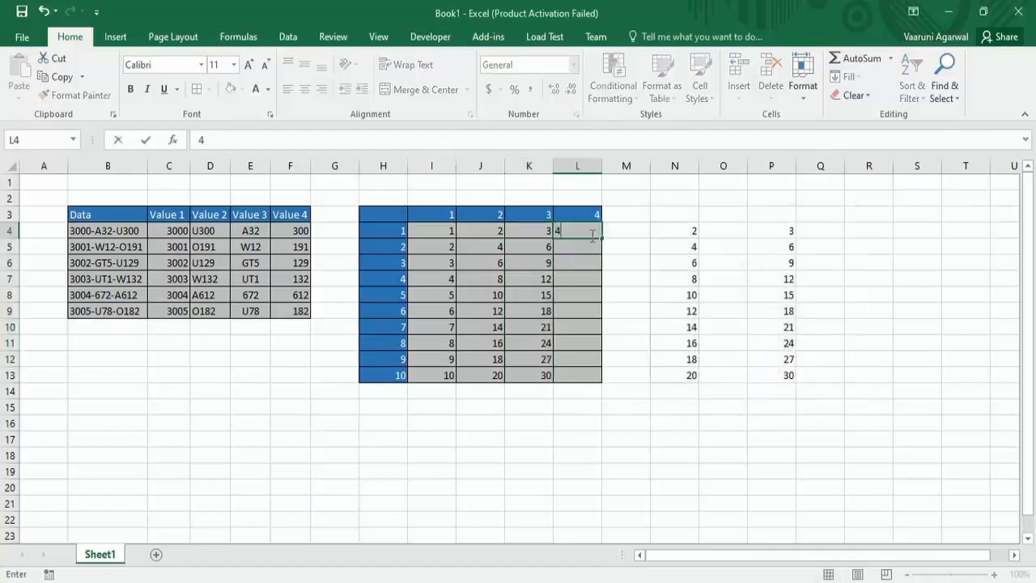
{"action": "left_click", "coordinate": [622, 275]}
{"action": "left_click_drag", "start_coordinate": [581, 234], "coordinate": [576, 376]}
{"action": "left_click", "coordinate": [845, 79]}
{"action": "left_click", "coordinate": [864, 194]}
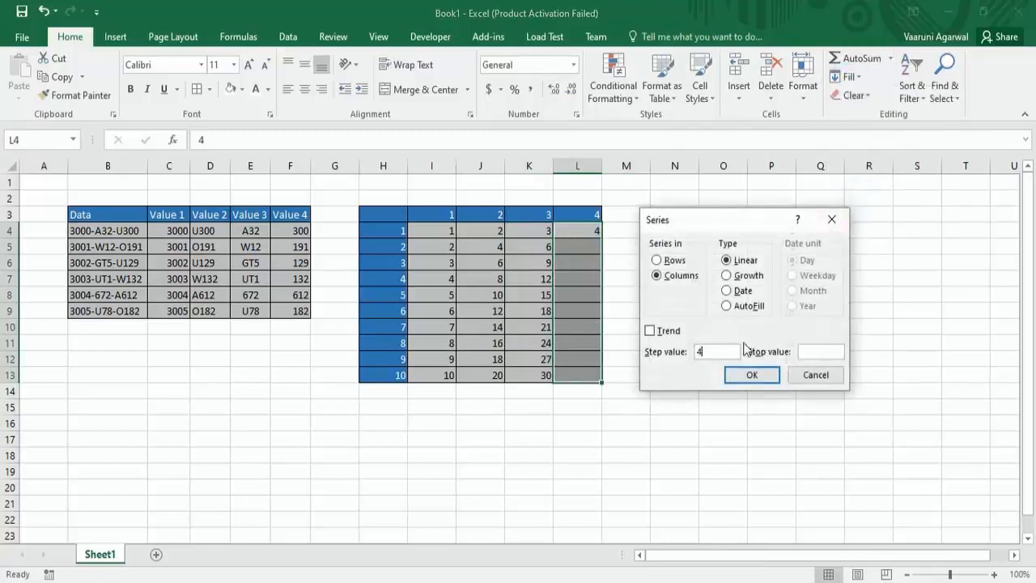
{"action": "left_click", "coordinate": [814, 351]}
{"action": "type", "text": "40"}
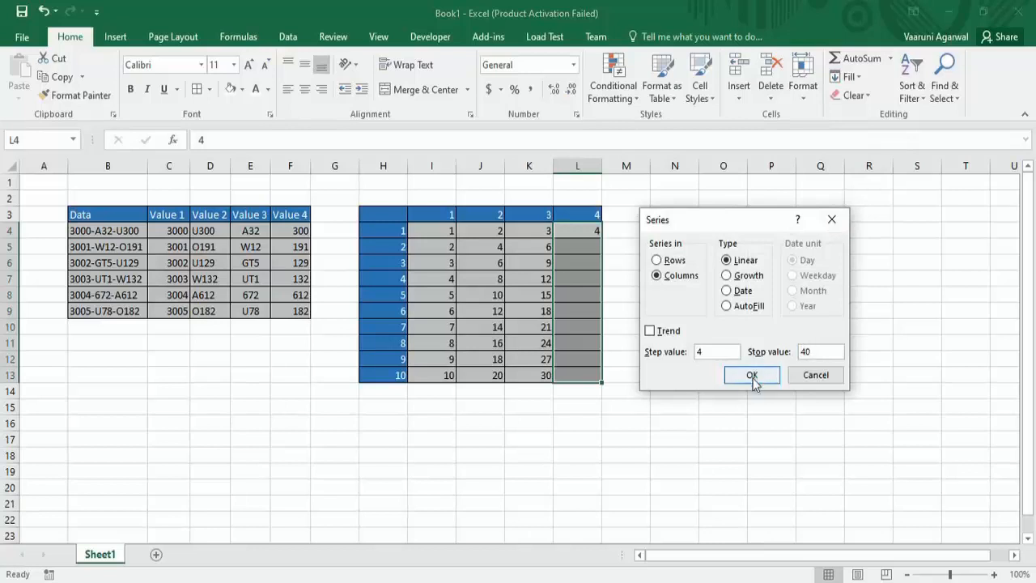
{"action": "left_click", "coordinate": [752, 374]}
{"action": "left_click", "coordinate": [629, 418]}
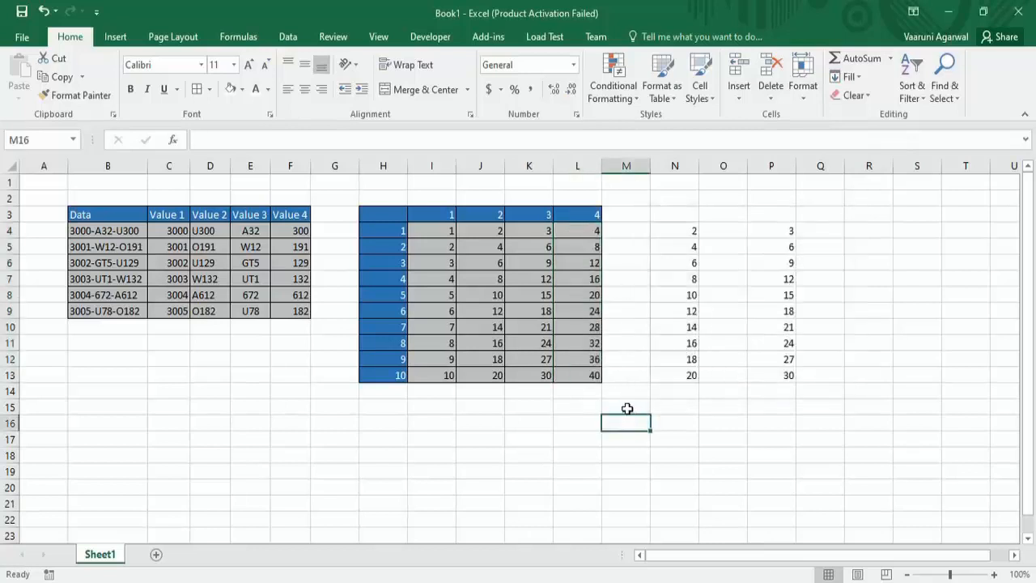
{"action": "left_click", "coordinate": [613, 358]}
{"action": "left_click", "coordinate": [586, 330]}
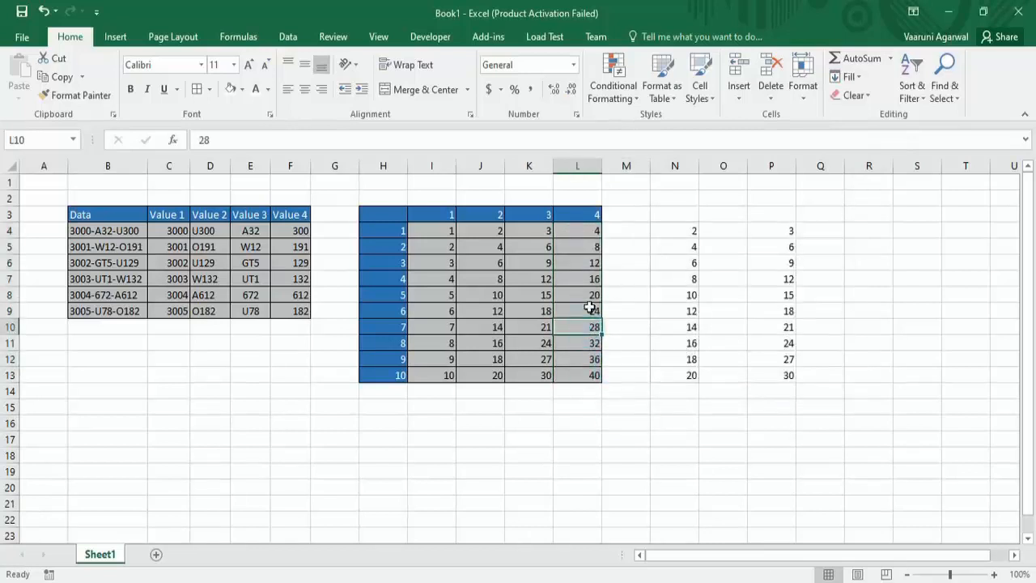
{"action": "left_click", "coordinate": [588, 312]}
{"action": "left_click", "coordinate": [519, 311]}
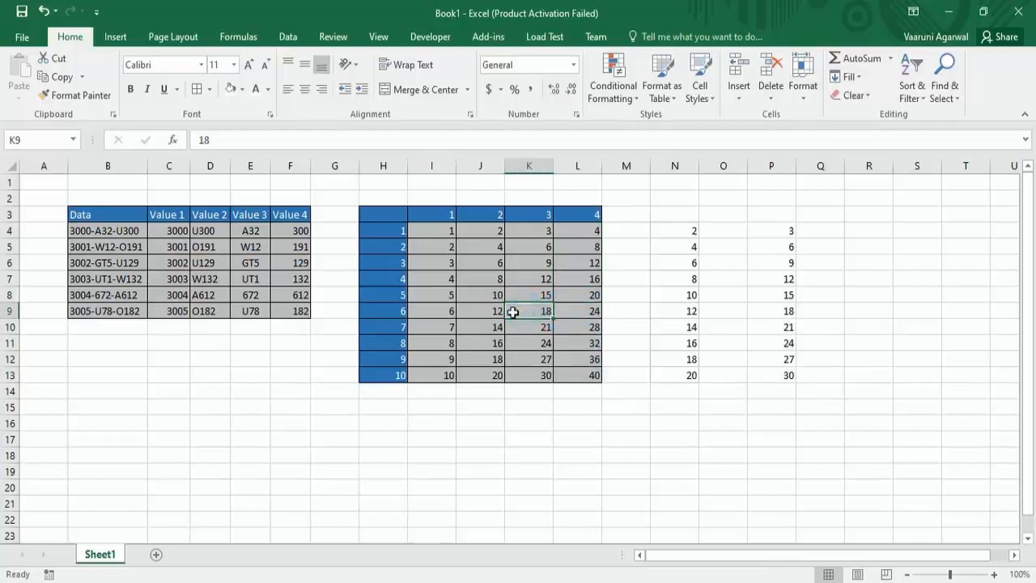
{"action": "left_click", "coordinate": [489, 311]}
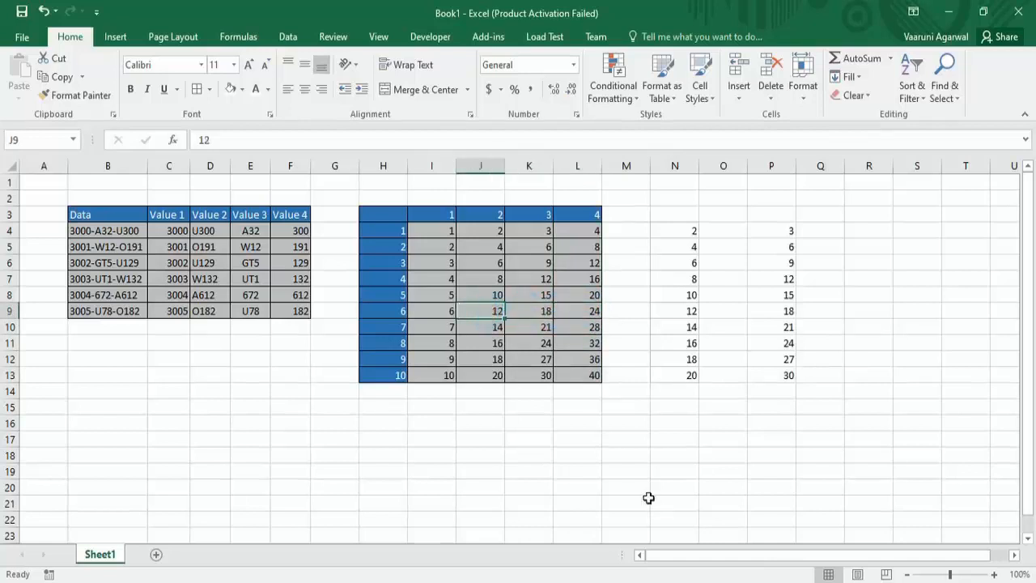
{"action": "left_click_drag", "start_coordinate": [490, 346], "coordinate": [498, 355]}
{"action": "left_click", "coordinate": [546, 347]}
{"action": "left_click", "coordinate": [465, 300]}
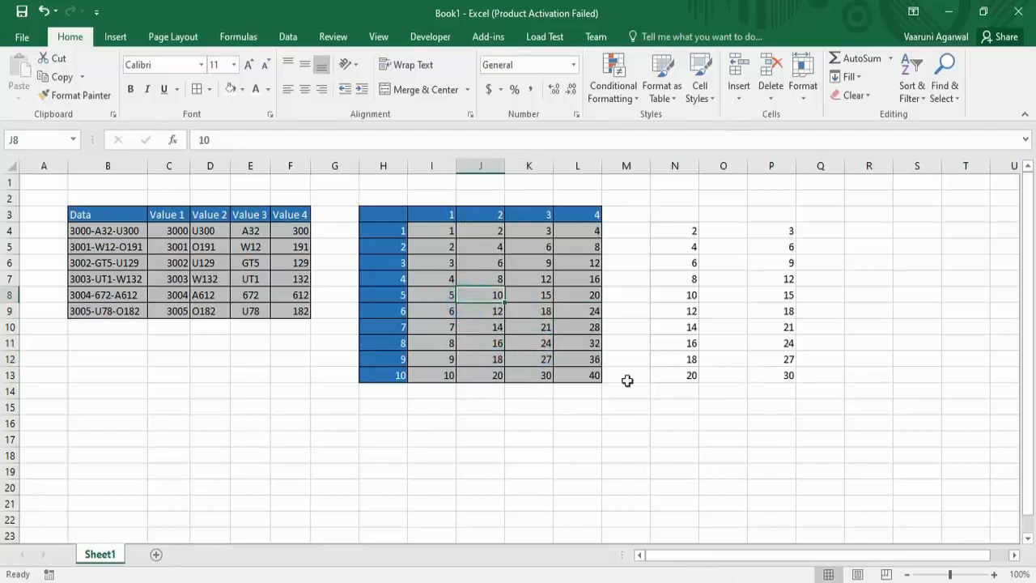
{"action": "left_click", "coordinate": [540, 470]}
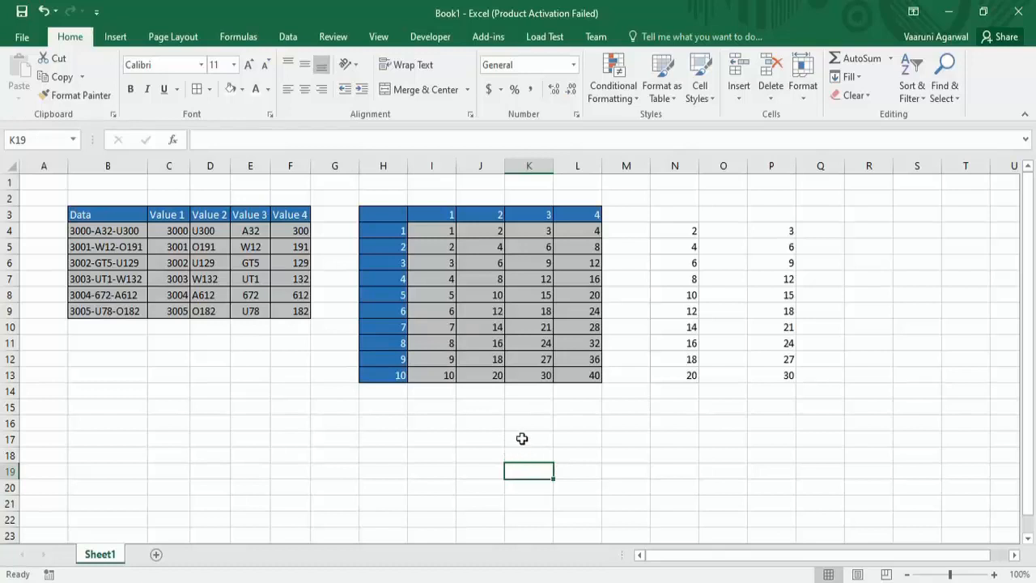
{"action": "left_click", "coordinate": [384, 409]}
{"action": "left_click", "coordinate": [262, 395]}
{"action": "left_click", "coordinate": [459, 436]}
{"action": "left_click", "coordinate": [330, 413]}
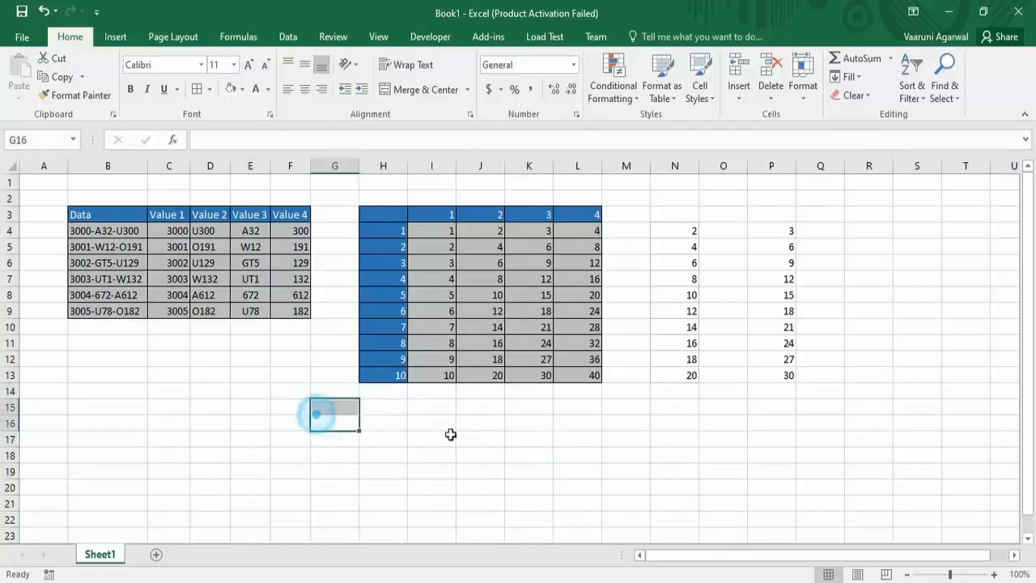
{"action": "left_click", "coordinate": [470, 423]}
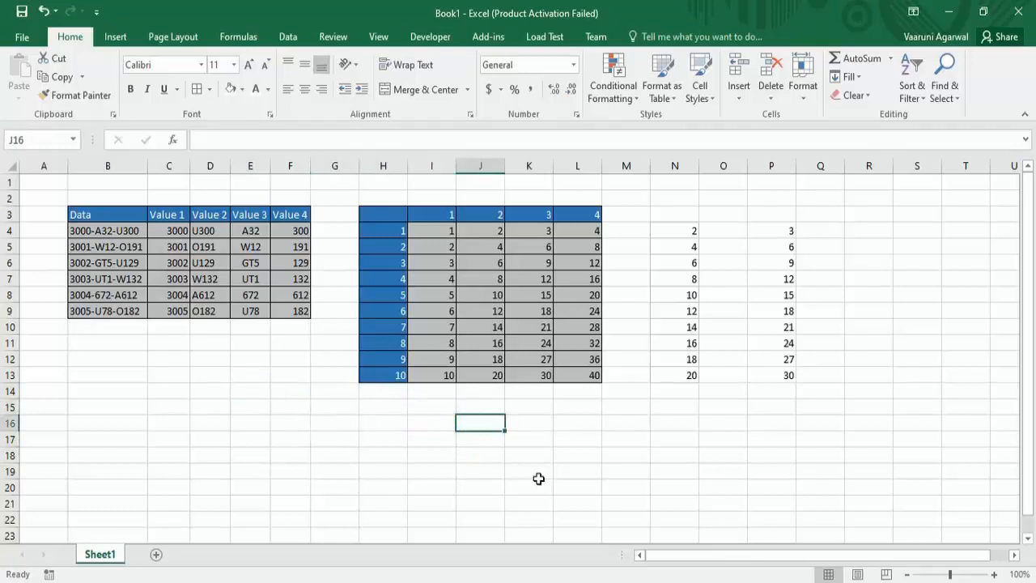